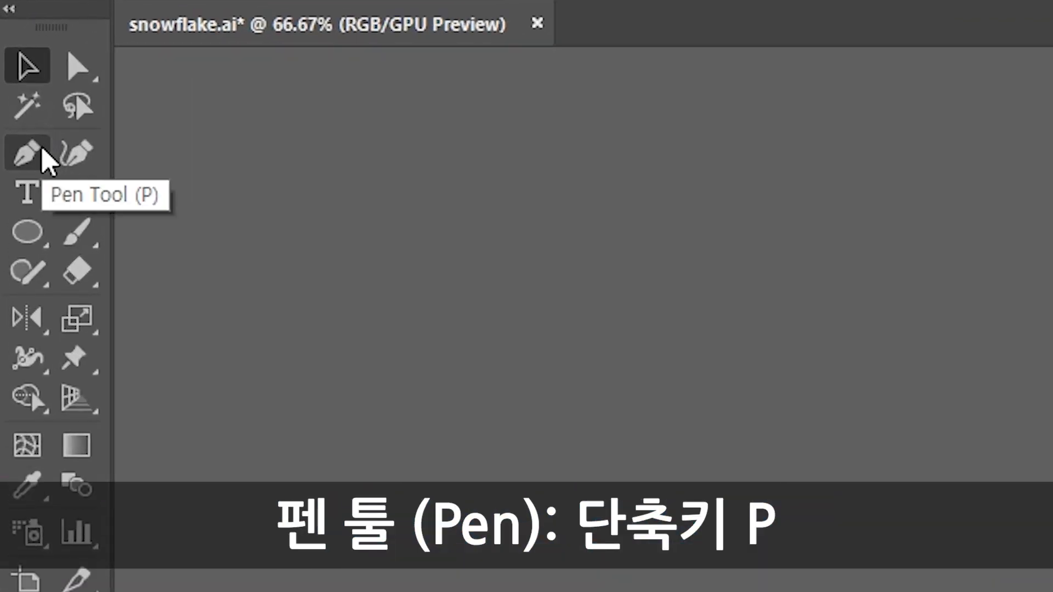
# Draw a straight vertical line with the Pen tool in the empty area above the first snowflake and end the path.
pyautogui.click(14, 86)
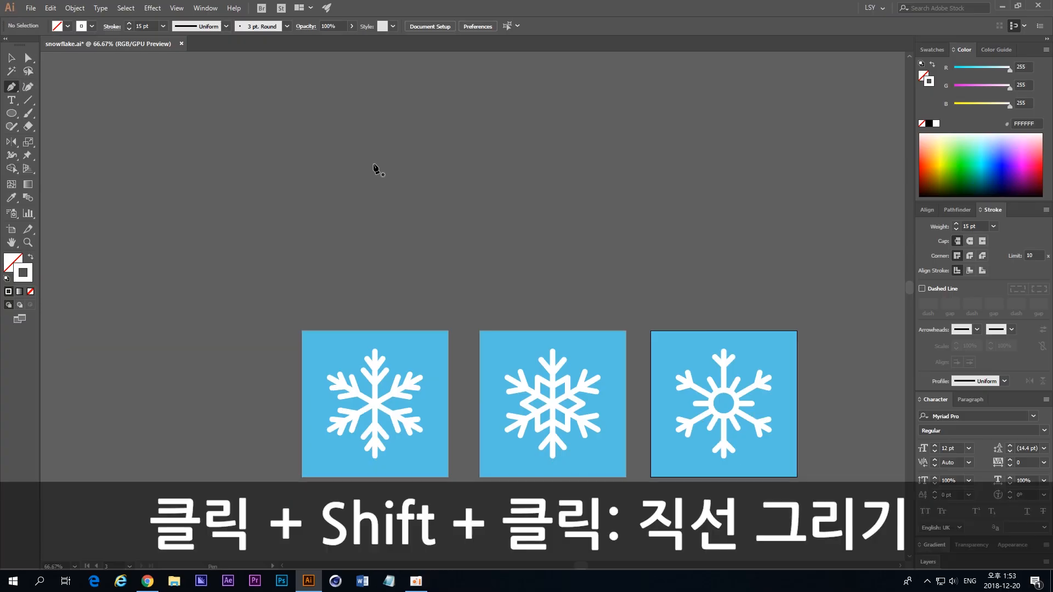
pyautogui.click(996, 353)
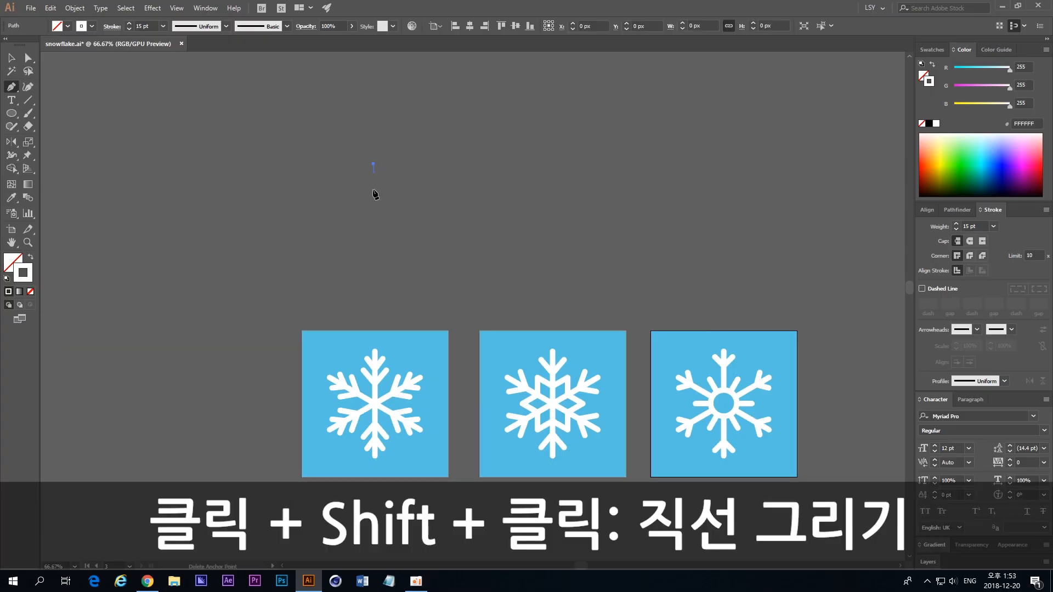
pyautogui.keyDown('shift'); pyautogui.click(373, 232); pyautogui.keyUp('shift')
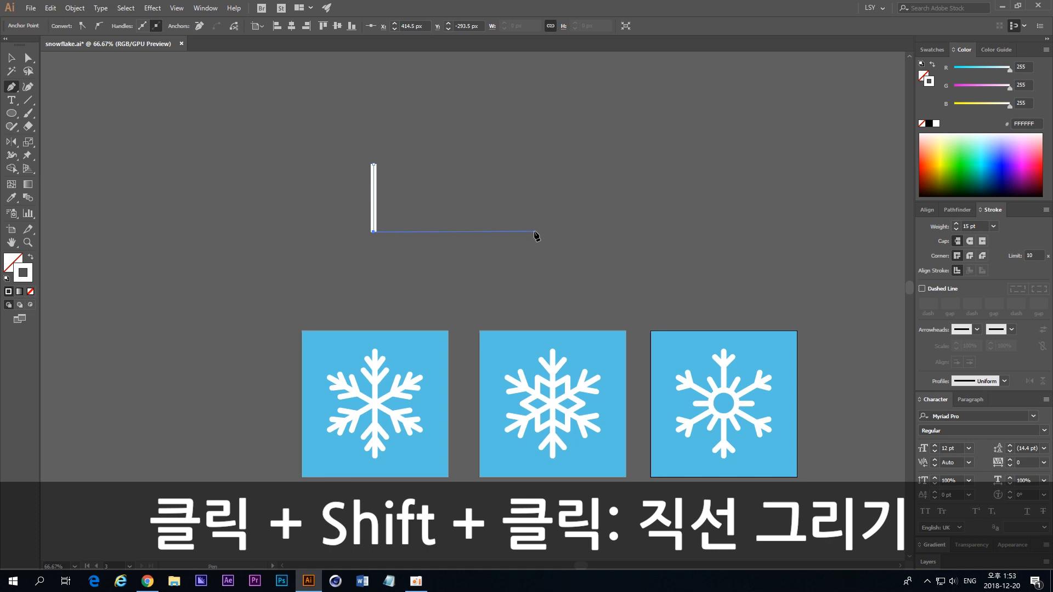
pyautogui.press('Return')
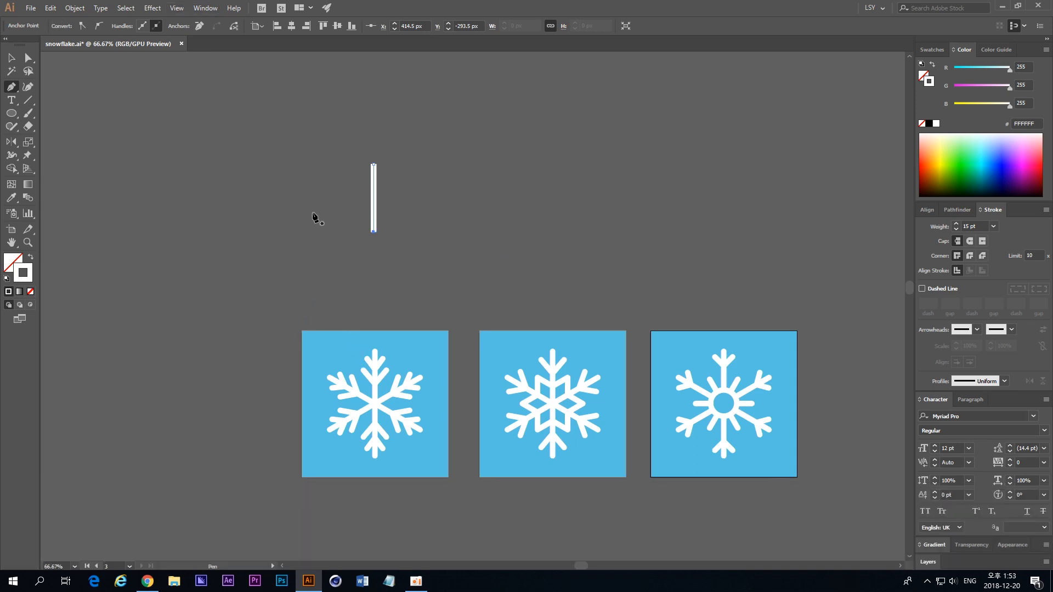
# Set the stroke weight of the new vertical line to 16 pt.
pyautogui.hotkey('ctrl', '=')
pyautogui.hotkey('ctrl', '=')
pyautogui.hotkey('ctrl', '=')
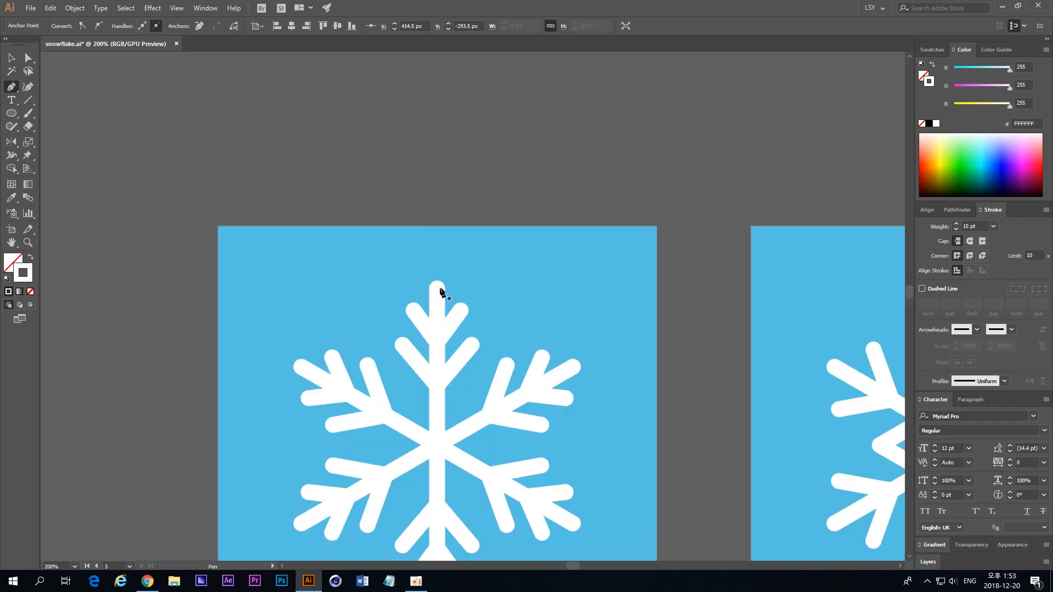
pyautogui.press('space')
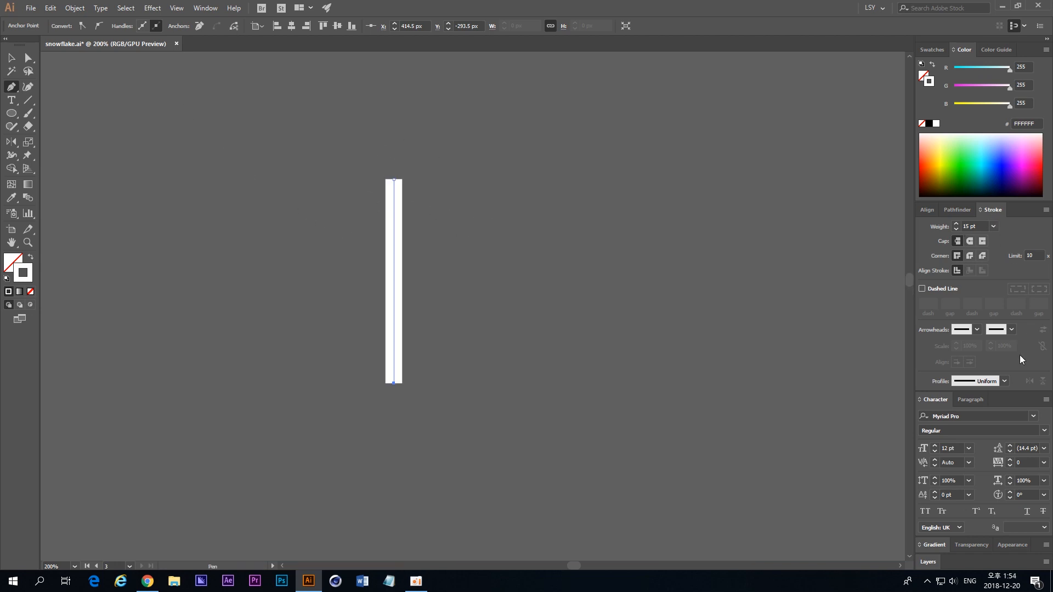
pyautogui.click(203, 8)
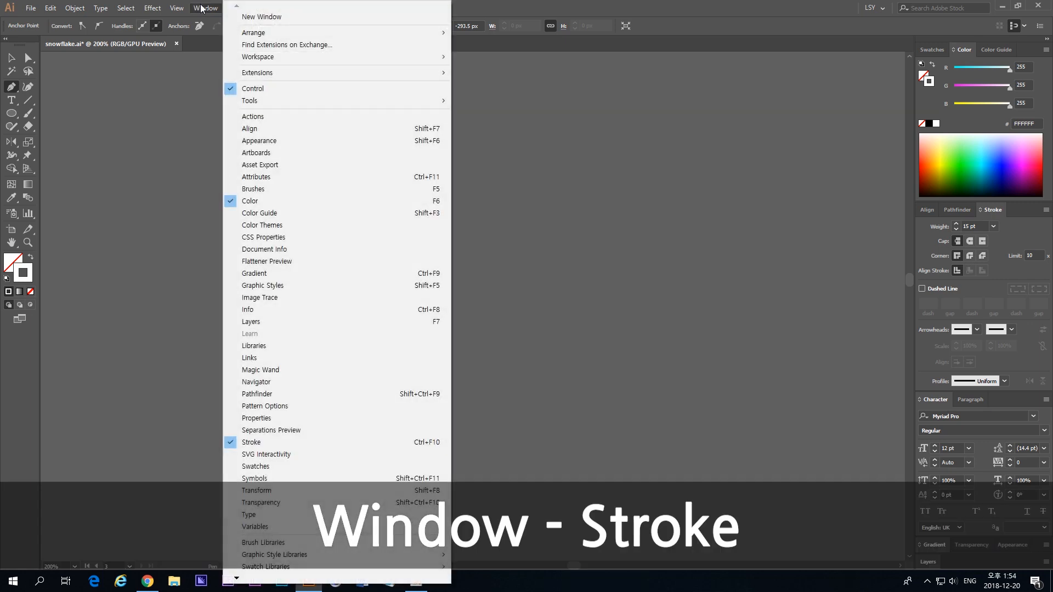
pyautogui.click(268, 442)
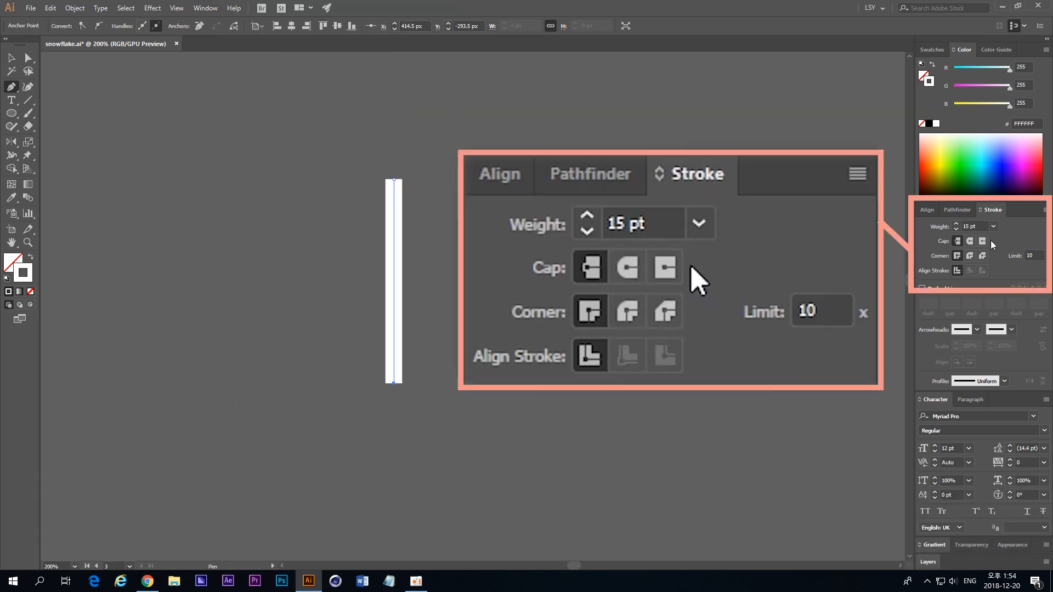
pyautogui.click(956, 229)
pyautogui.click(955, 229)
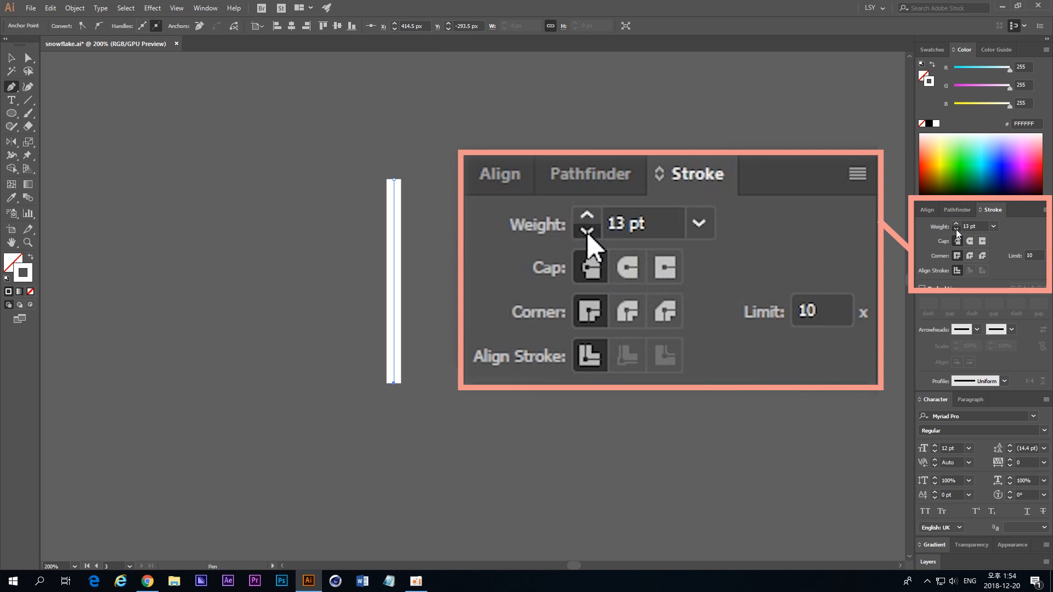
pyautogui.click(956, 230)
pyautogui.click(955, 225)
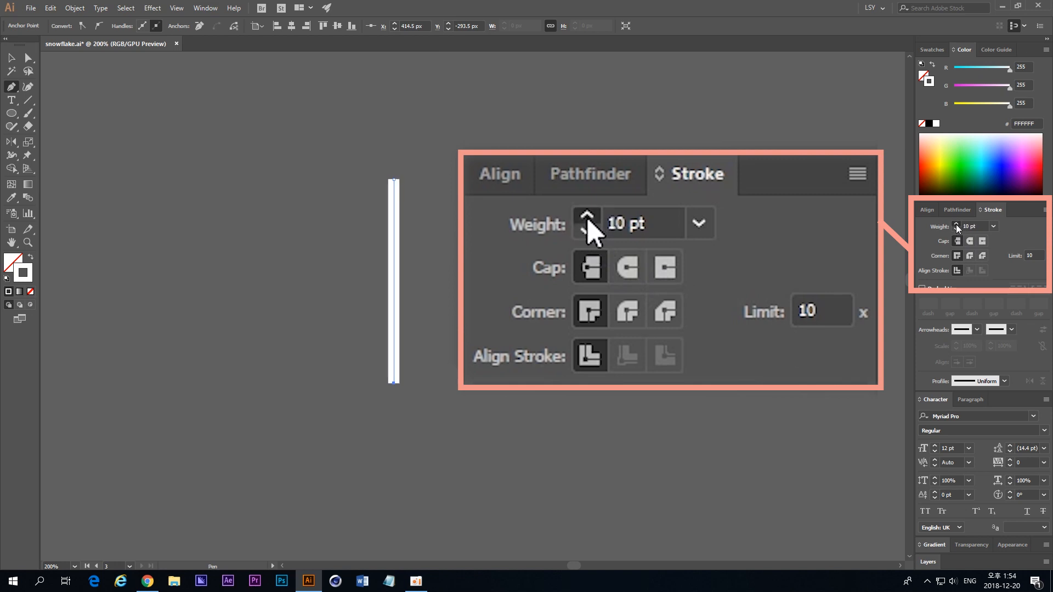
pyautogui.click(955, 225)
pyautogui.click(956, 225)
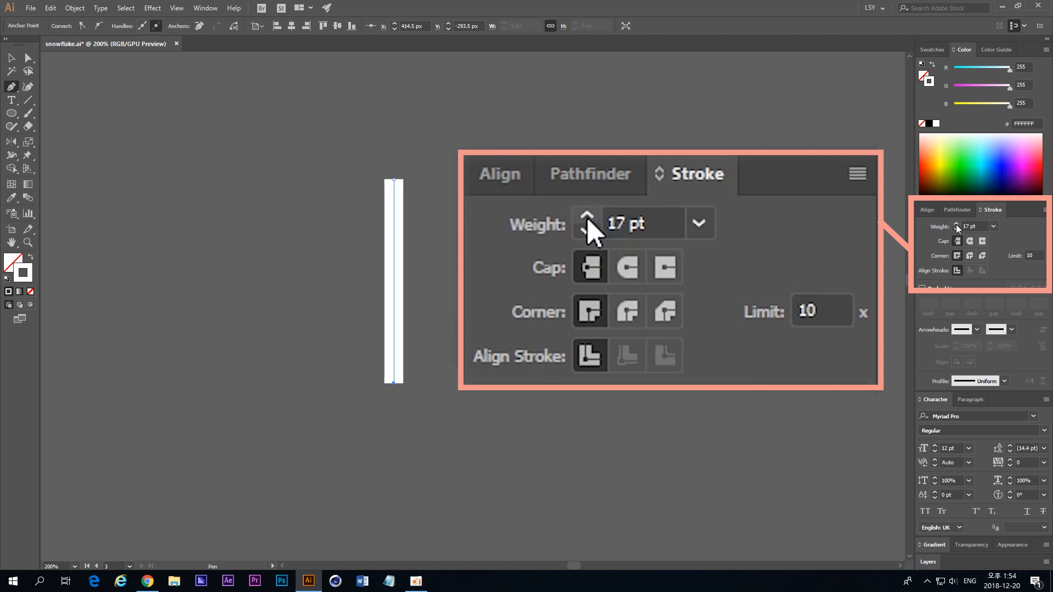
pyautogui.click(956, 229)
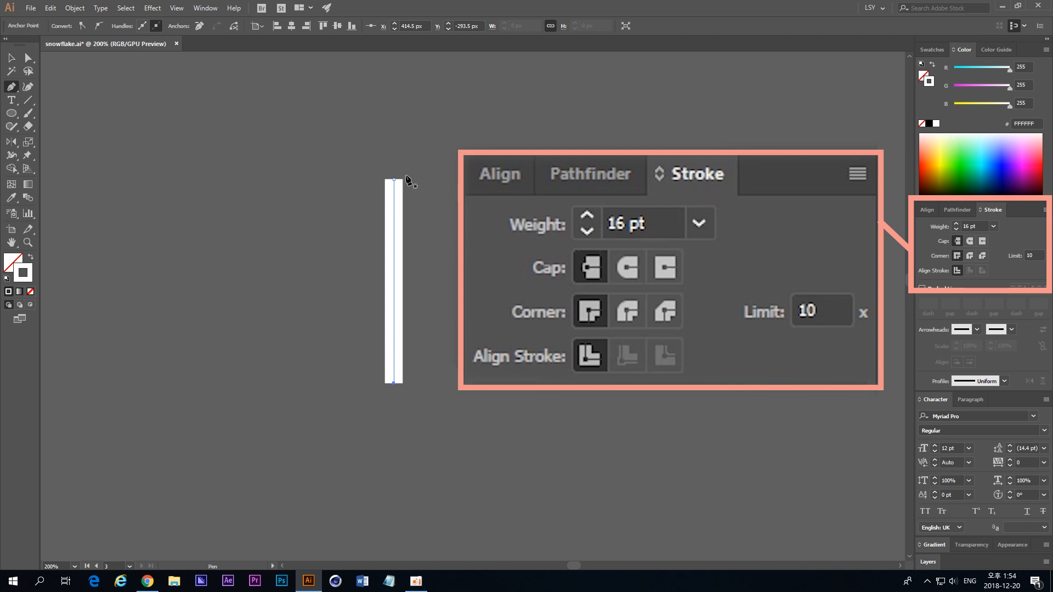
# Give the vertical line's stroke round caps and deselect it.
pyautogui.click(970, 241)
pyautogui.press('v')
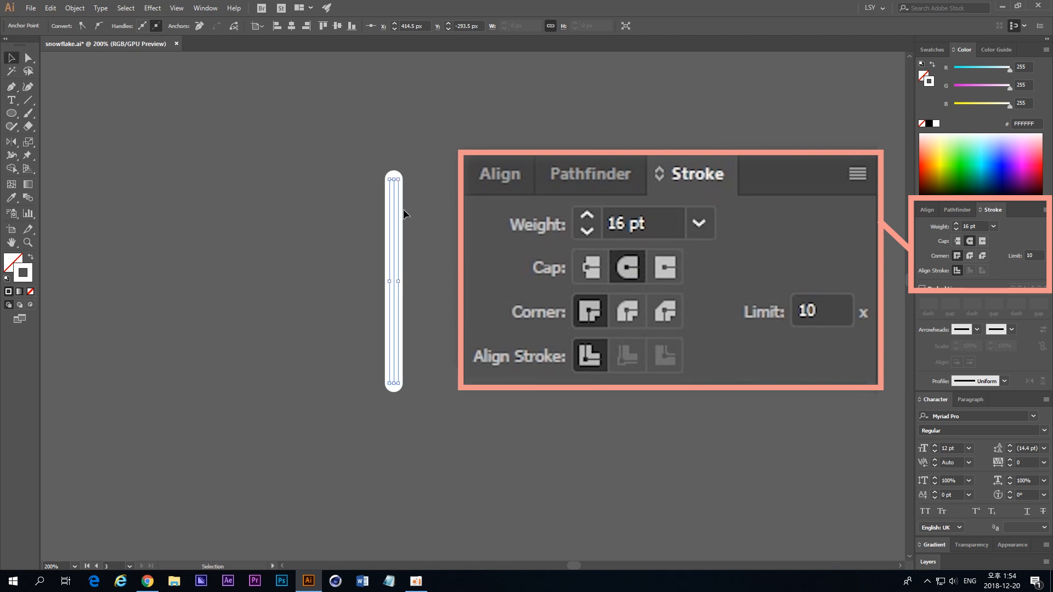
pyautogui.click(467, 217)
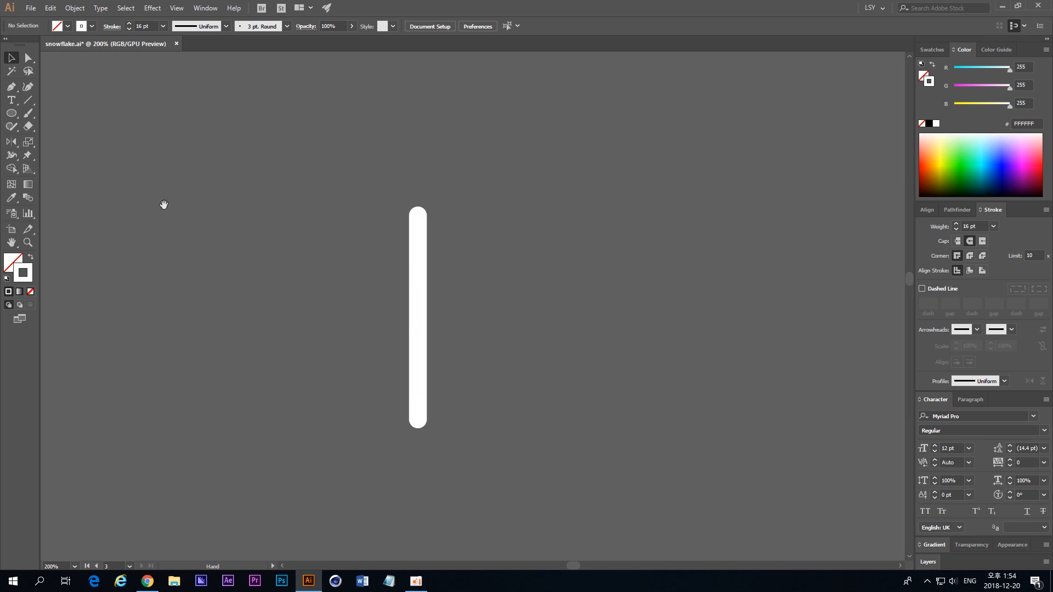
# In outline view, draw a diagonal branch about 21 px wide and 27 px high from the upper left down to the stem.
pyautogui.click(11, 87)
pyautogui.hotkey('ctrl', 'y')
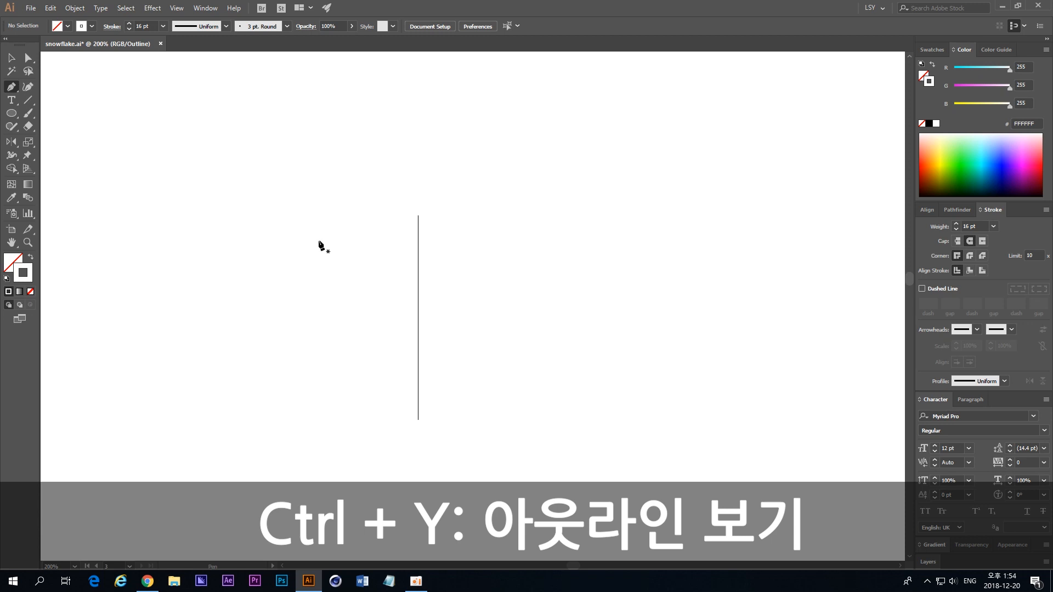
pyautogui.hotkey('ctrl', 'y')
pyautogui.hotkey('ctrl', 'y')
pyautogui.hotkey('ctrl', '+')
pyautogui.moveTo(313, 188); pyautogui.dragTo(377, 155)
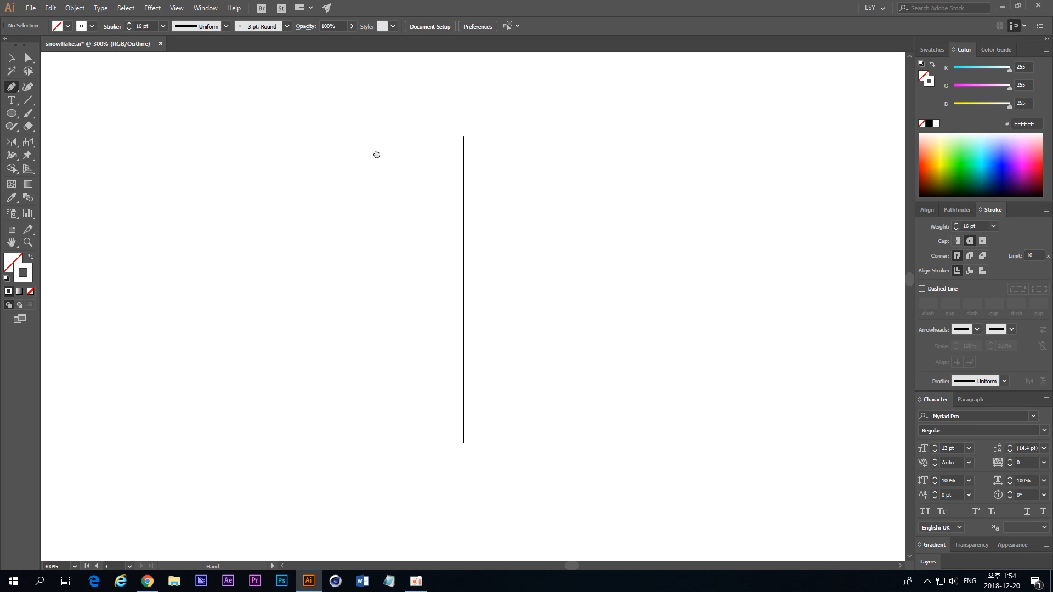
pyautogui.click(427, 169)
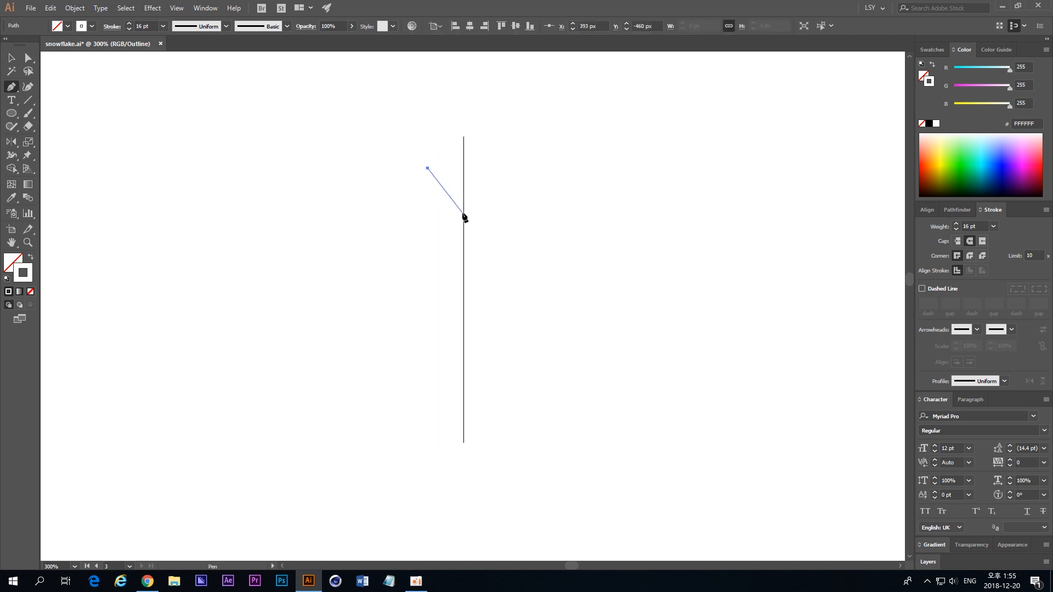
pyautogui.click(463, 213)
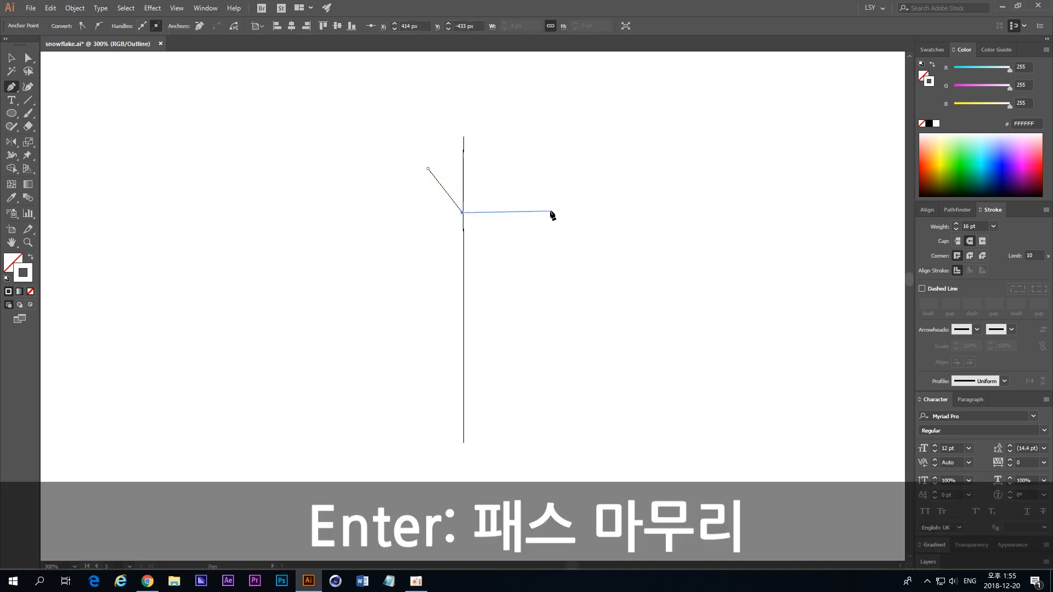
pyautogui.press('Return')
pyautogui.click(11, 57)
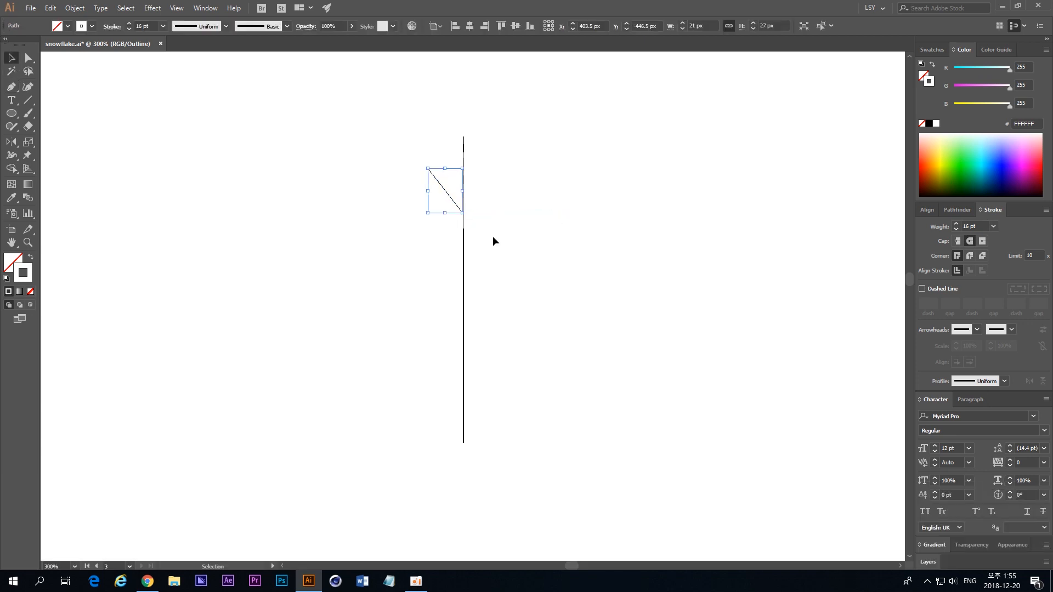
# Reflect a copy of the branch across the vertical axis at its junction with the stem, and show the artwork in preview mode.
pyautogui.moveTo(505, 201); pyautogui.dragTo(465, 235)
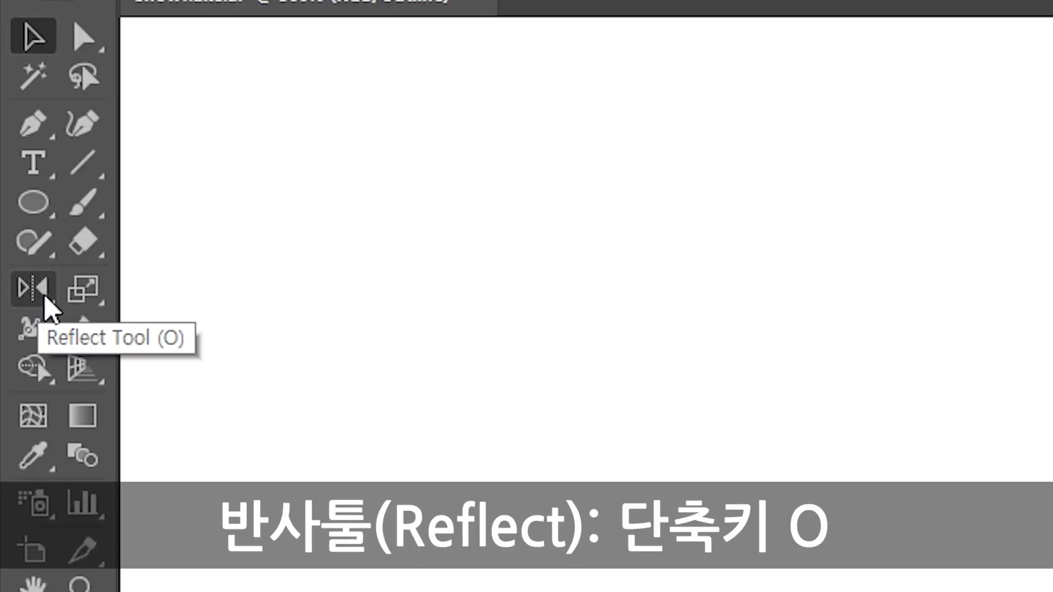
pyautogui.click(39, 296)
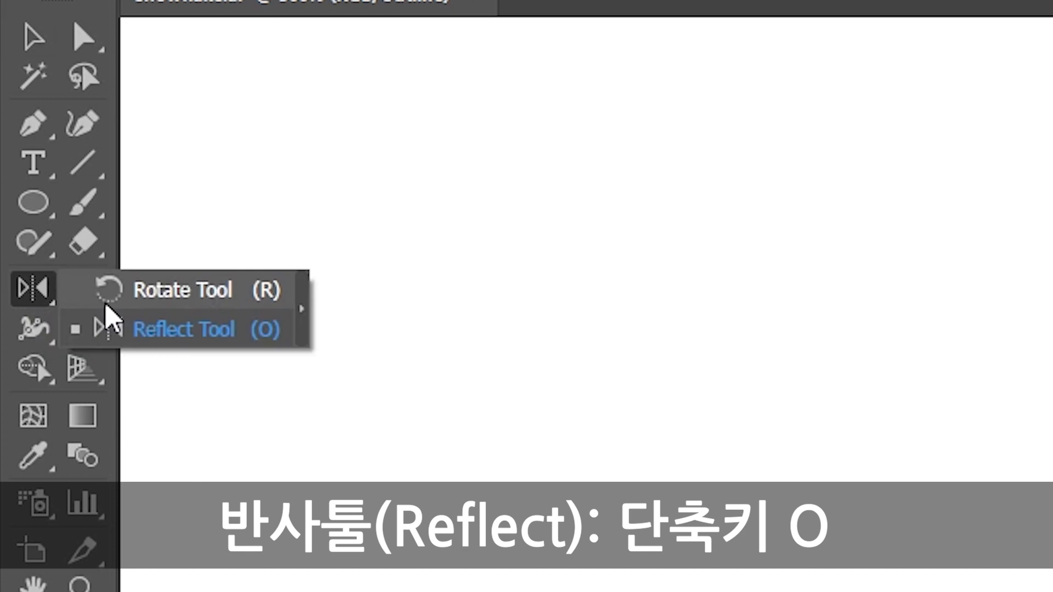
pyautogui.click(218, 341)
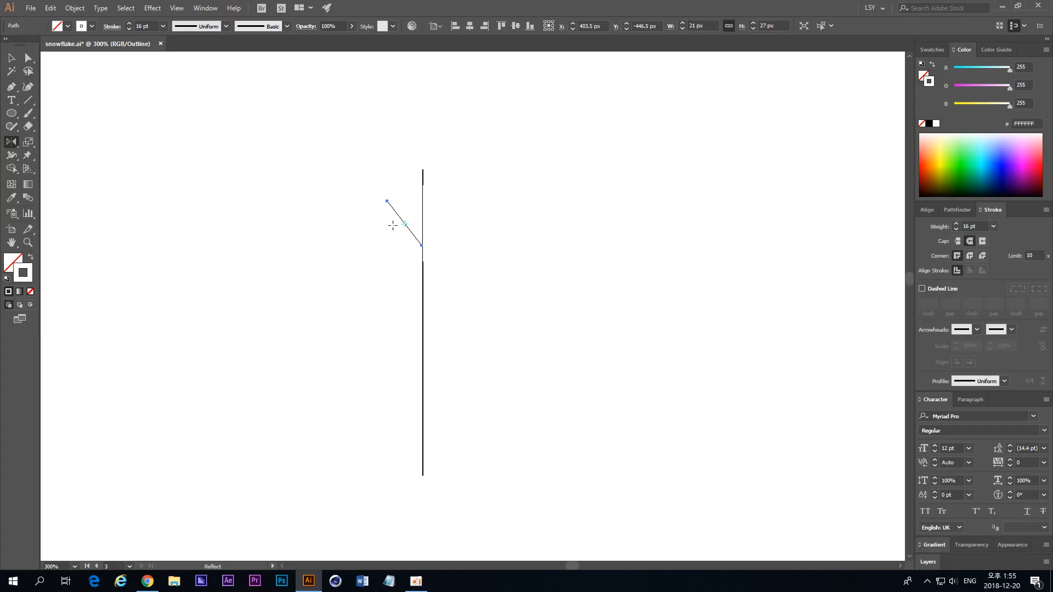
pyautogui.click(422, 246)
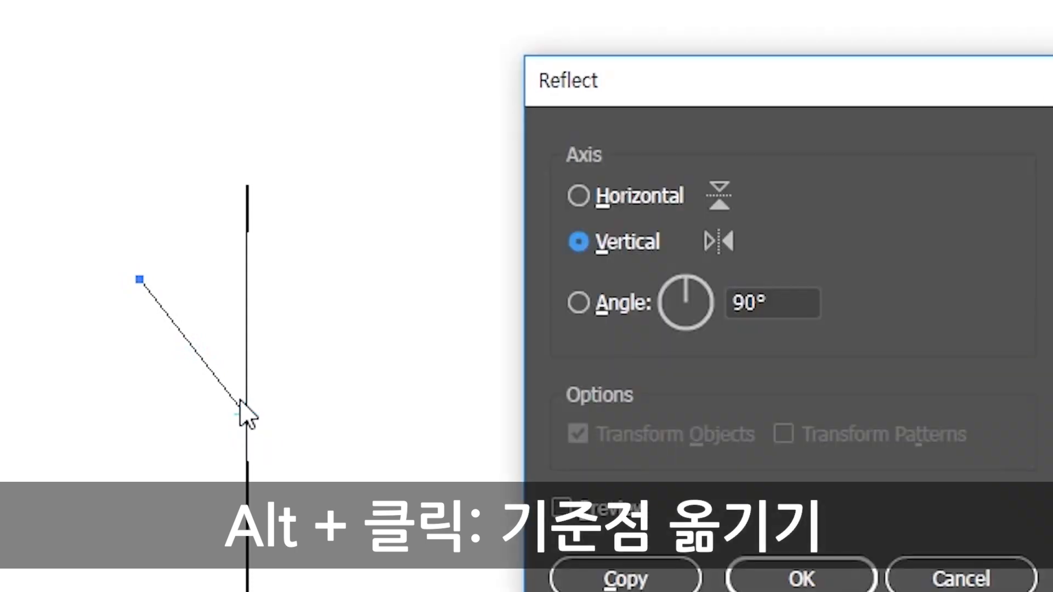
pyautogui.moveTo(630, 86); pyautogui.dragTo(516, 66)
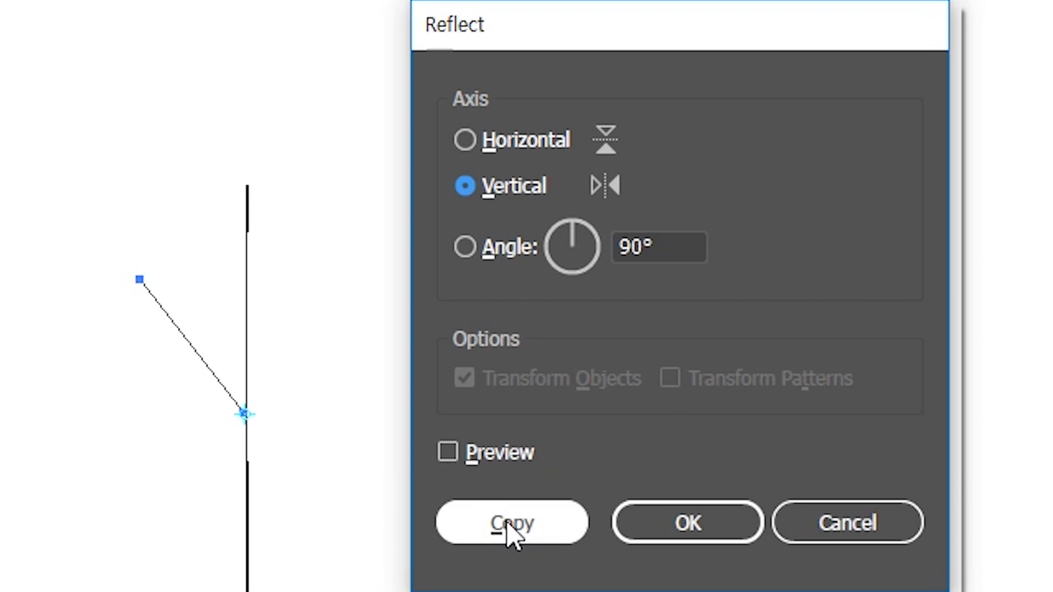
pyautogui.click(509, 528)
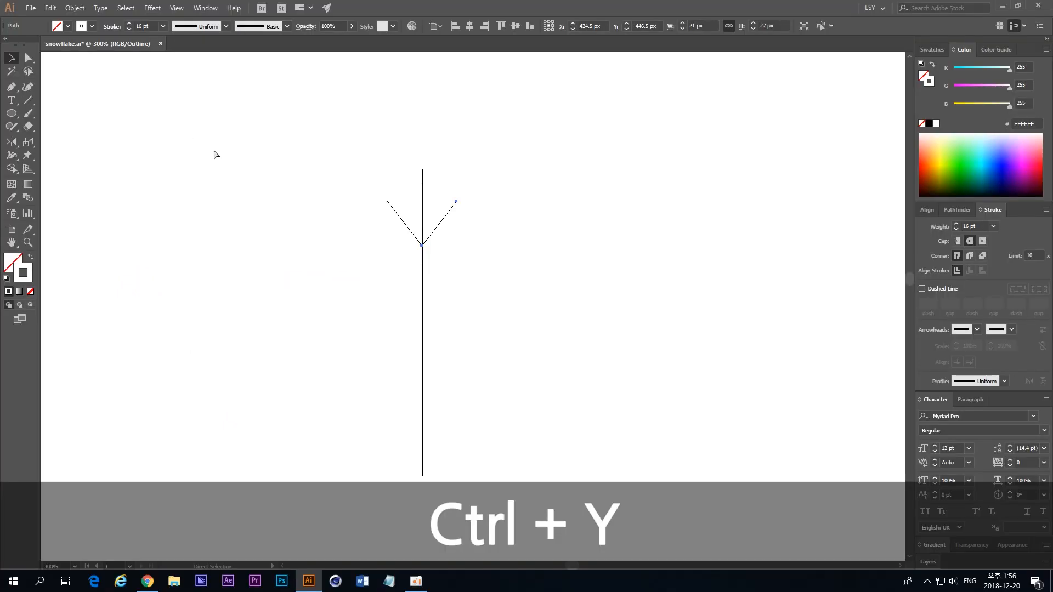
pyautogui.hotkey('ctrl', 'y')
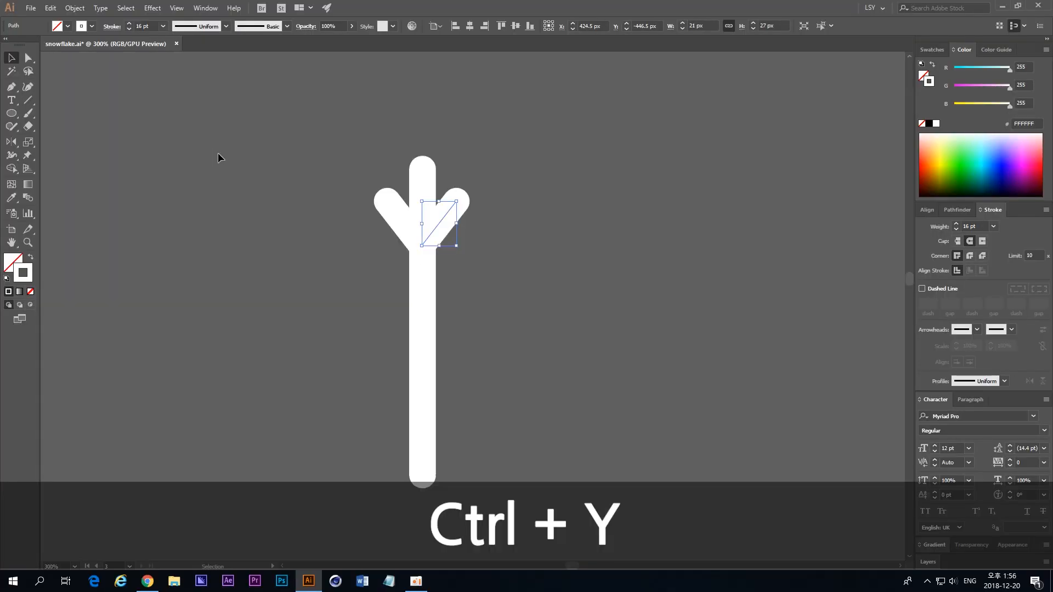
pyautogui.click(243, 204)
# In outline view, draw a second diagonal branch about 30 px wide and 37 px high, meeting the stem from the left below the first pair.
pyautogui.moveTo(514, 343); pyautogui.dragTo(505, 281)
pyautogui.moveTo(348, 417); pyautogui.dragTo(438, 22)
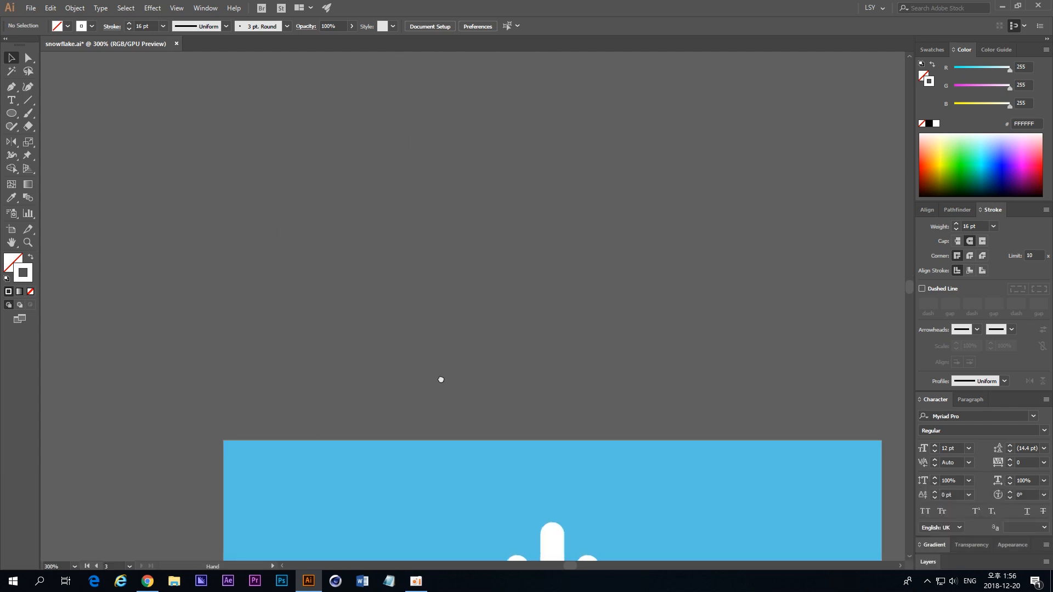
pyautogui.moveTo(443, 405); pyautogui.dragTo(317, 494)
pyautogui.moveTo(241, 374); pyautogui.dragTo(265, 416)
pyautogui.hotkey('ctrl', 'y')
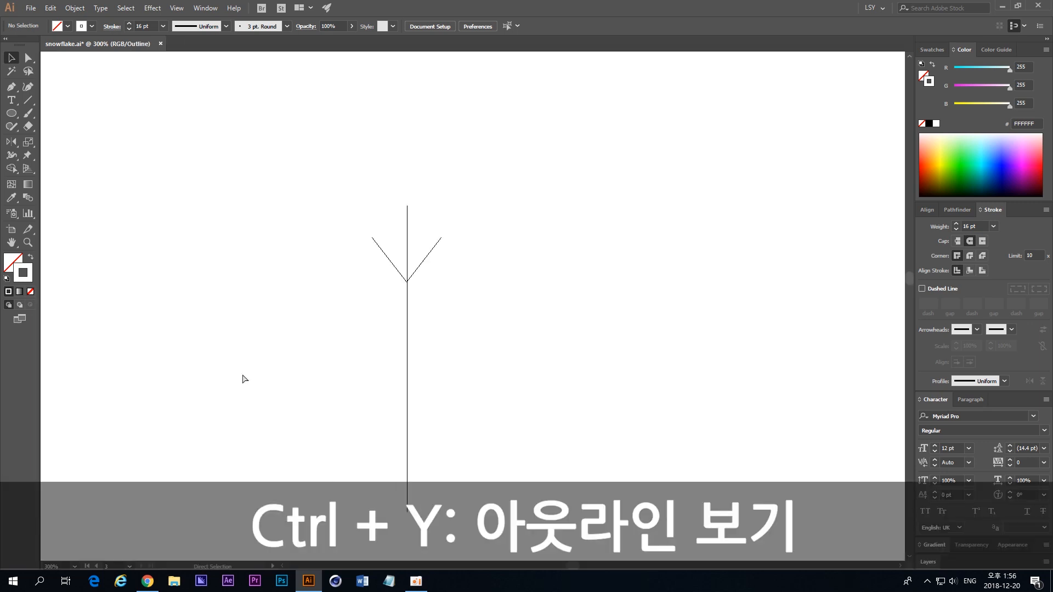
pyautogui.click(11, 86)
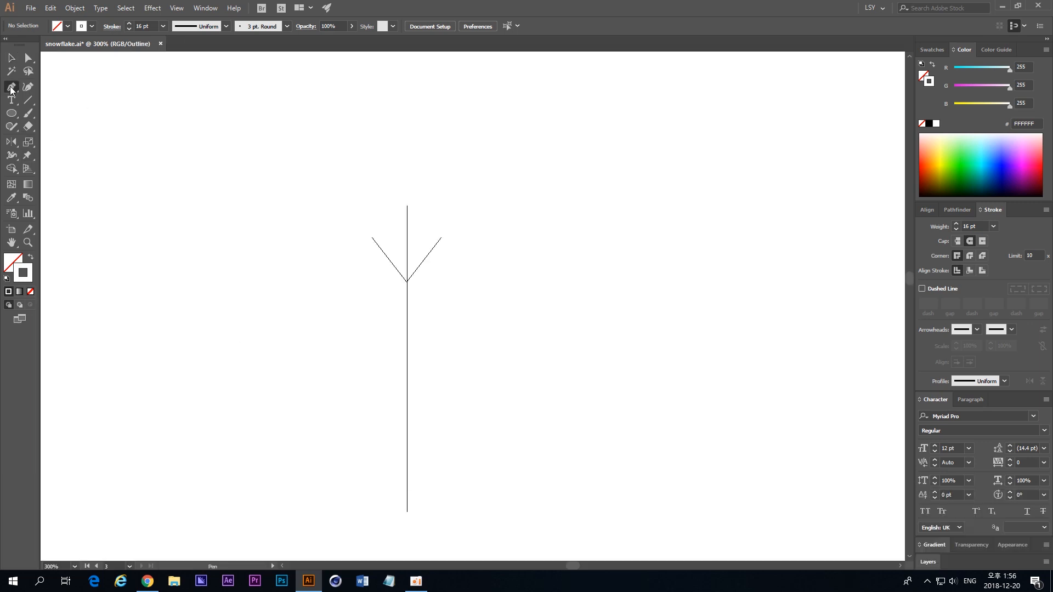
pyautogui.click(357, 304)
pyautogui.click(407, 363)
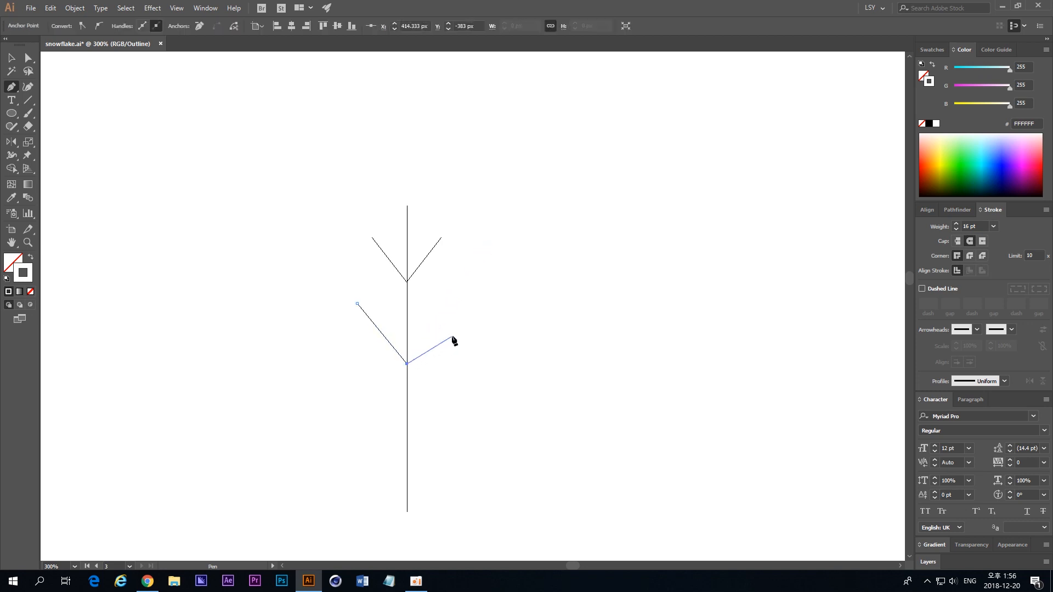
pyautogui.press('Return')
pyautogui.press('v')
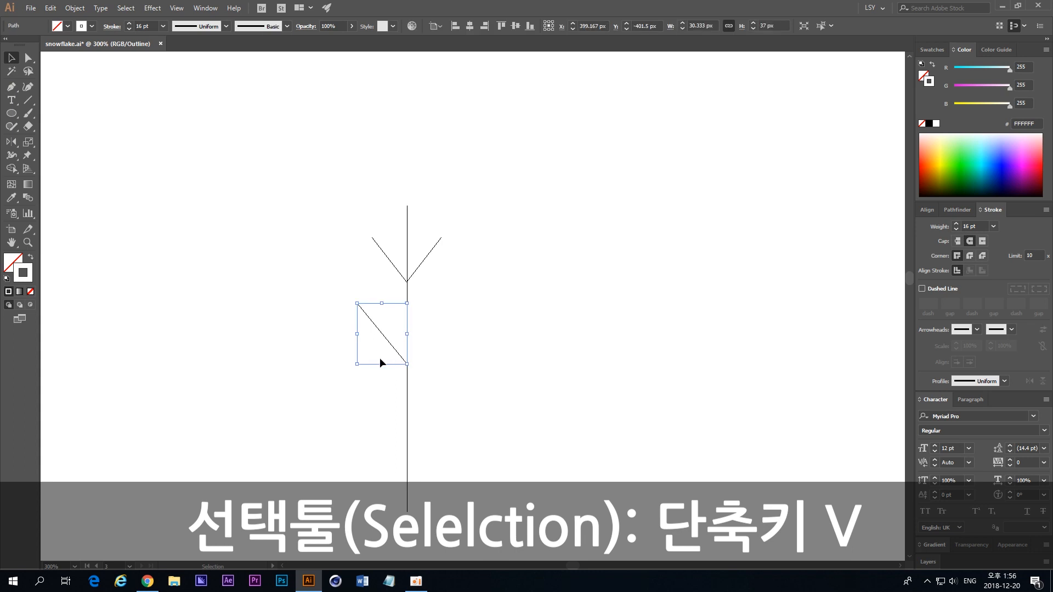
# Reflect a copy of the lower branch across the vertical axis at its junction with the stem, and deselect it.
pyautogui.click(12, 142)
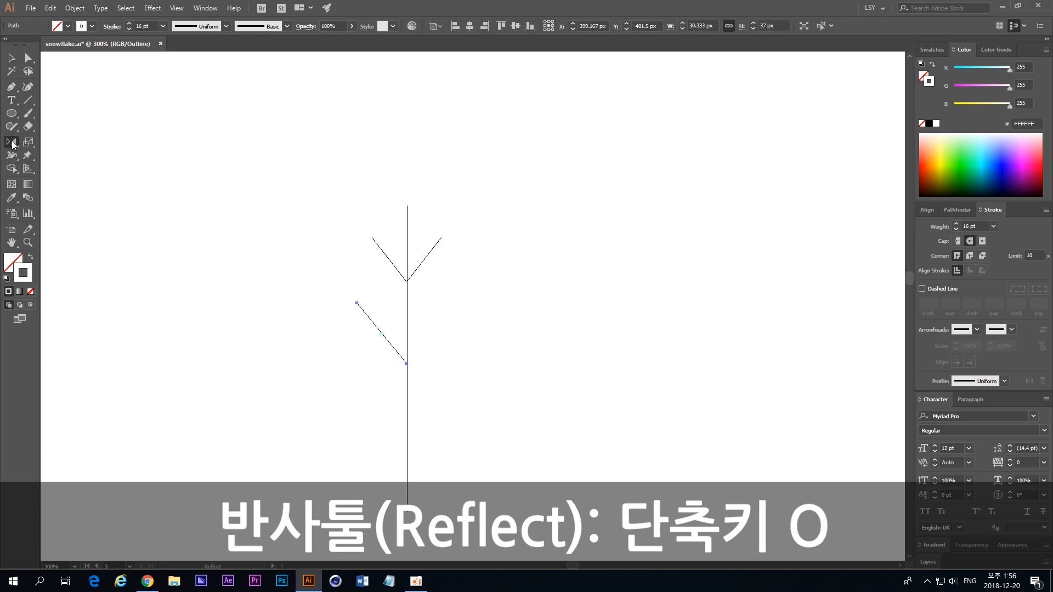
pyautogui.keyDown('alt'); pyautogui.click(407, 363); pyautogui.keyUp('alt')
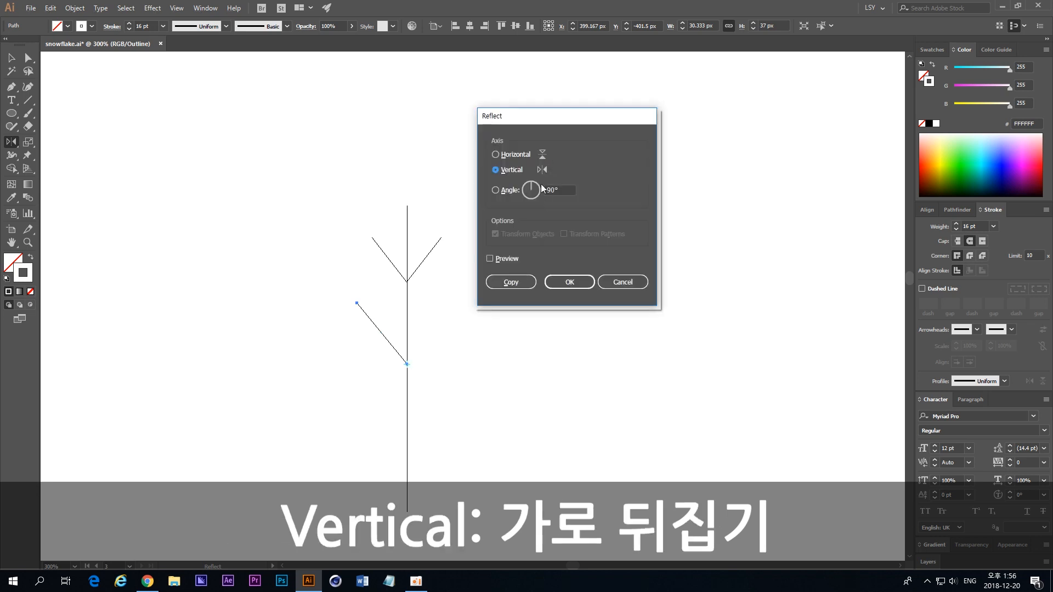
pyautogui.click(511, 283)
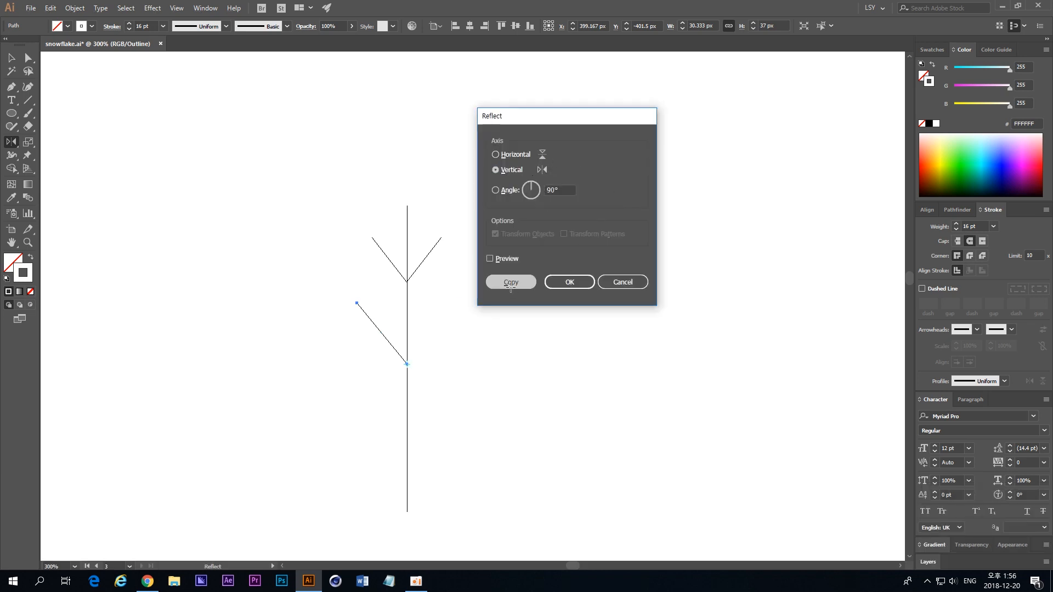
pyautogui.press('v')
pyautogui.click(317, 321)
pyautogui.press('a')
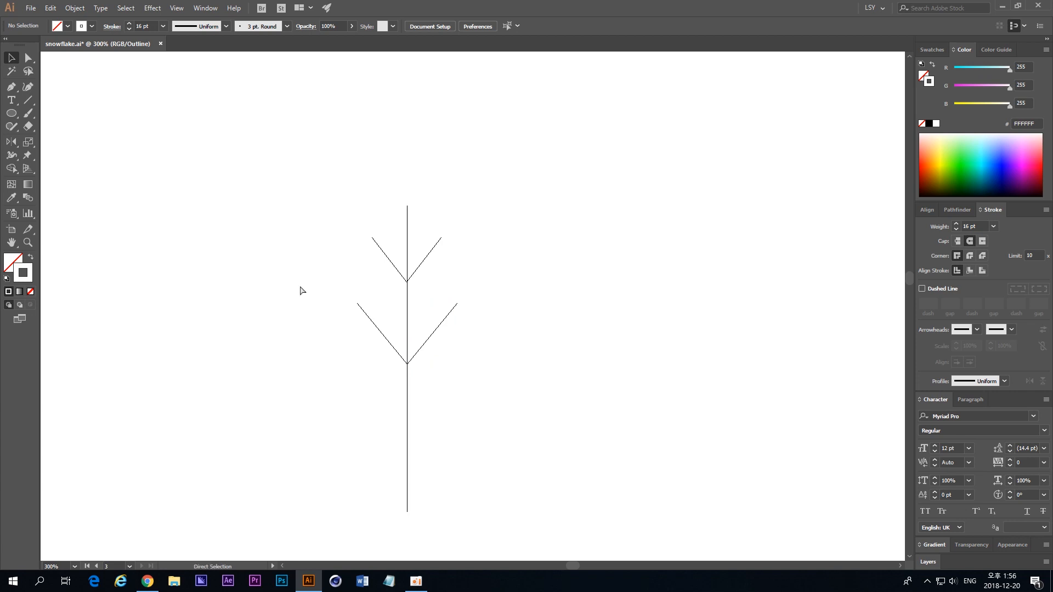
# Show the artwork in preview mode and group the stem with its four branches.
pyautogui.hotkey('ctrl', 'y')
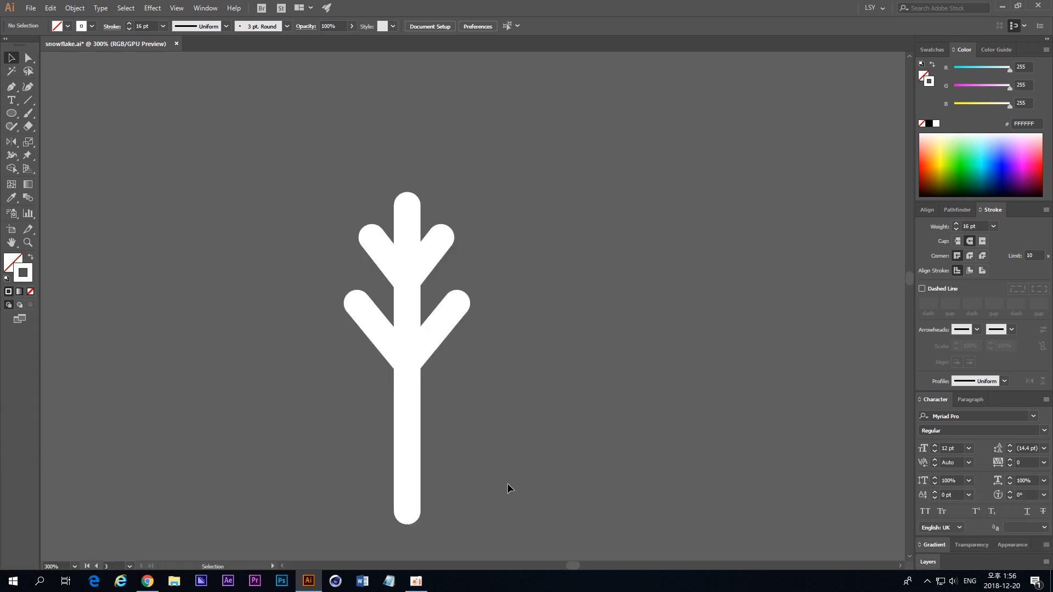
pyautogui.moveTo(553, 512); pyautogui.dragTo(310, 135)
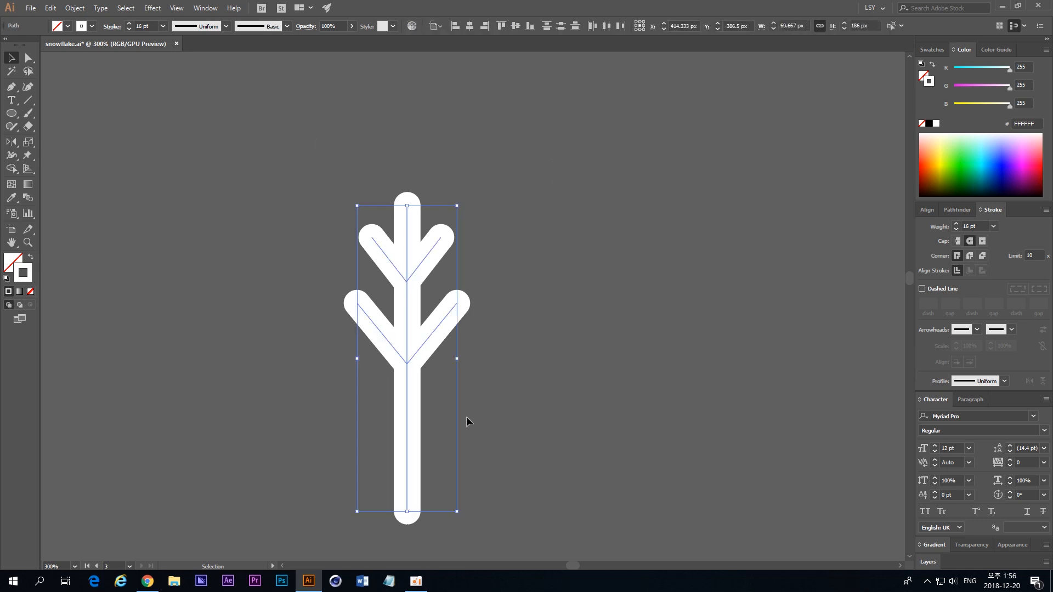
pyautogui.moveTo(466, 416); pyautogui.dragTo(472, 308)
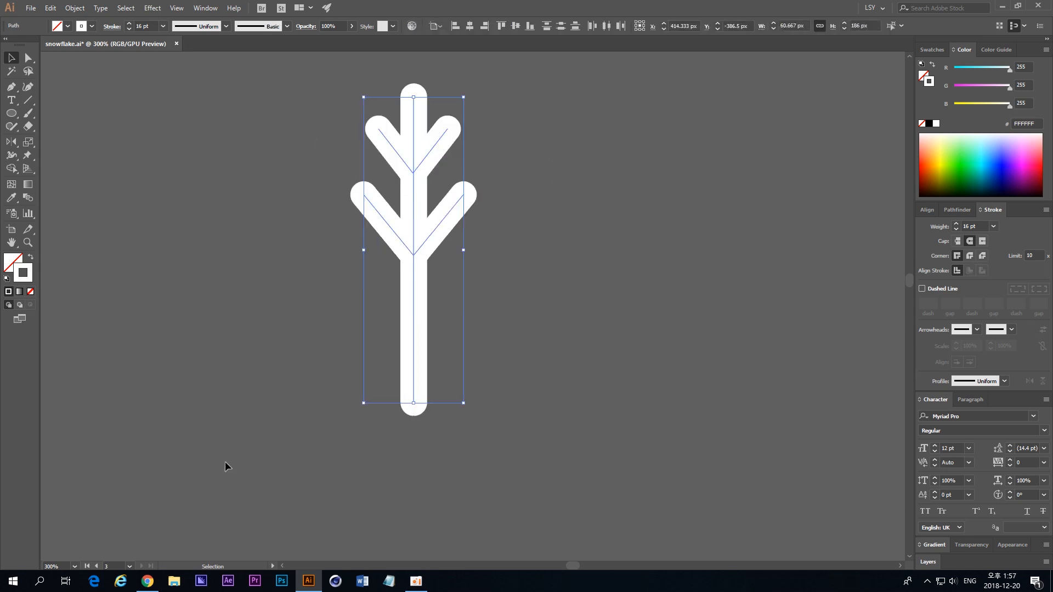
pyautogui.click(542, 295)
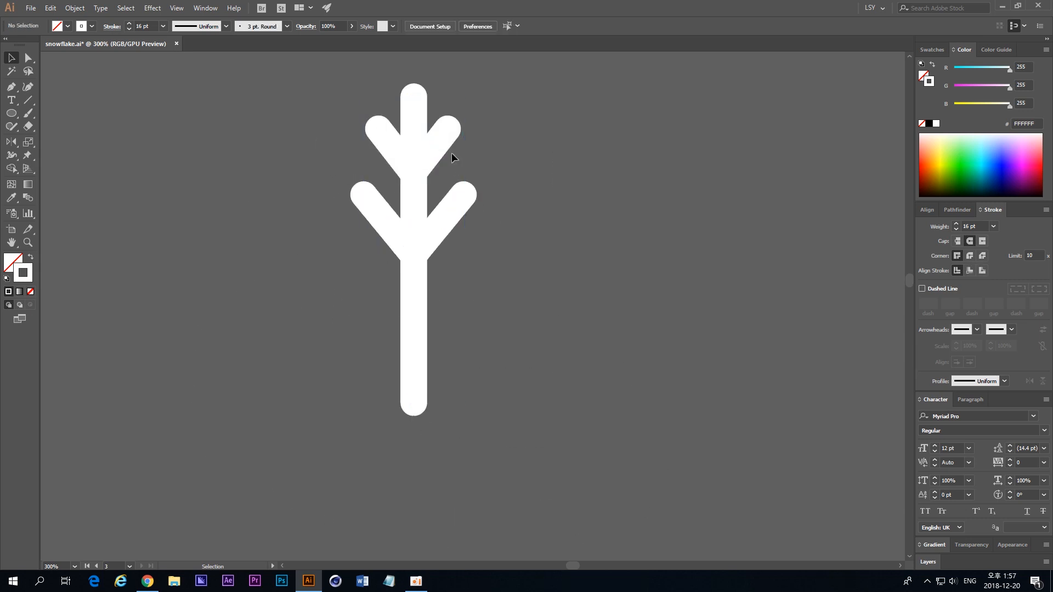
pyautogui.click(445, 124)
pyautogui.click(444, 206)
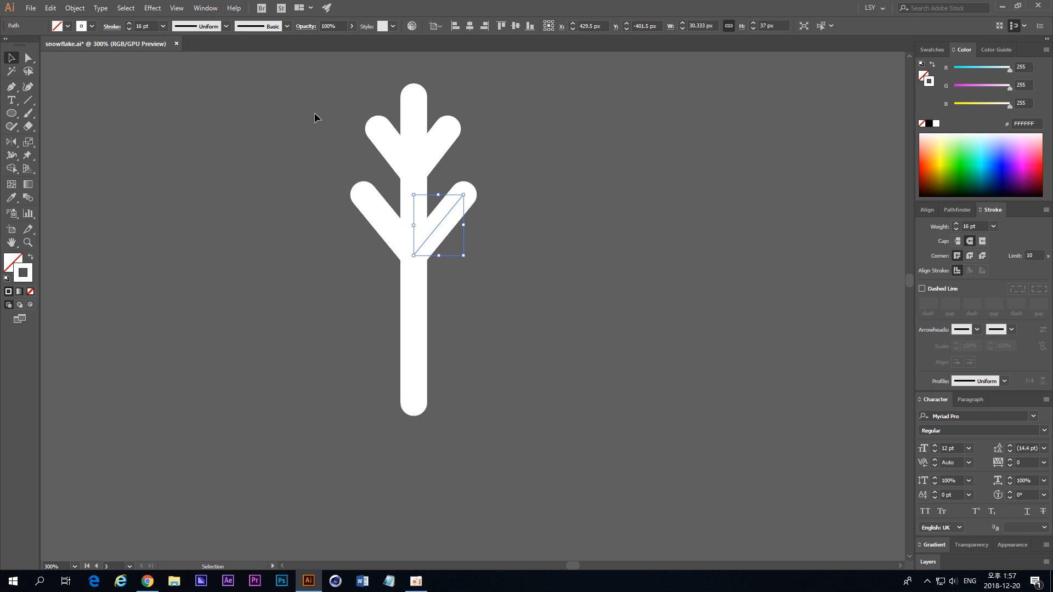
pyautogui.moveTo(316, 70); pyautogui.dragTo(547, 419)
pyautogui.hotkey('ctrl', 'g')
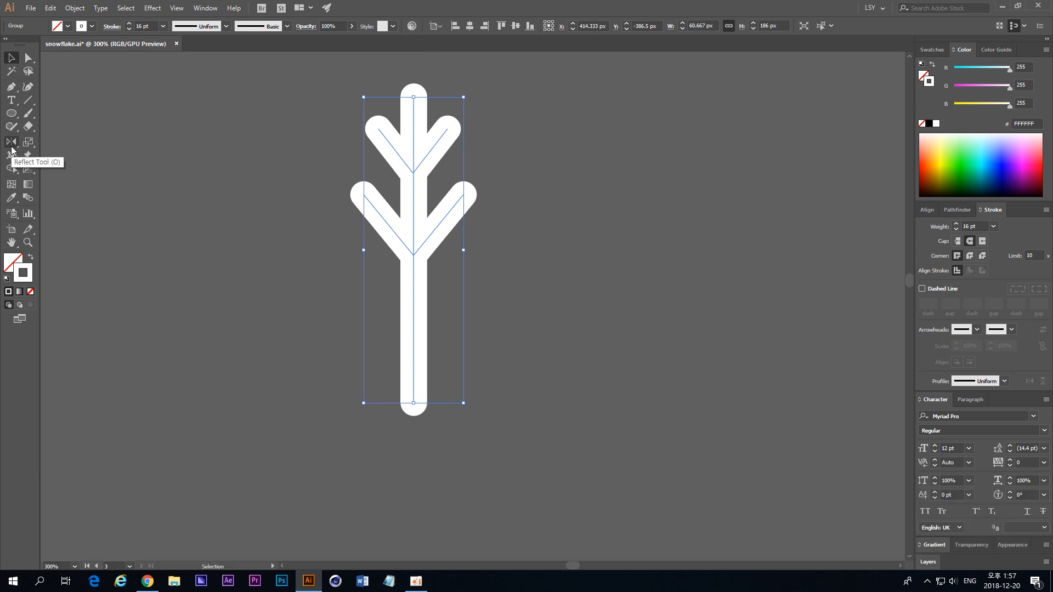
# Rotate a copy of the grouped arm by 360/6 degrees around the lower end of its stem.
pyautogui.click(12, 142)
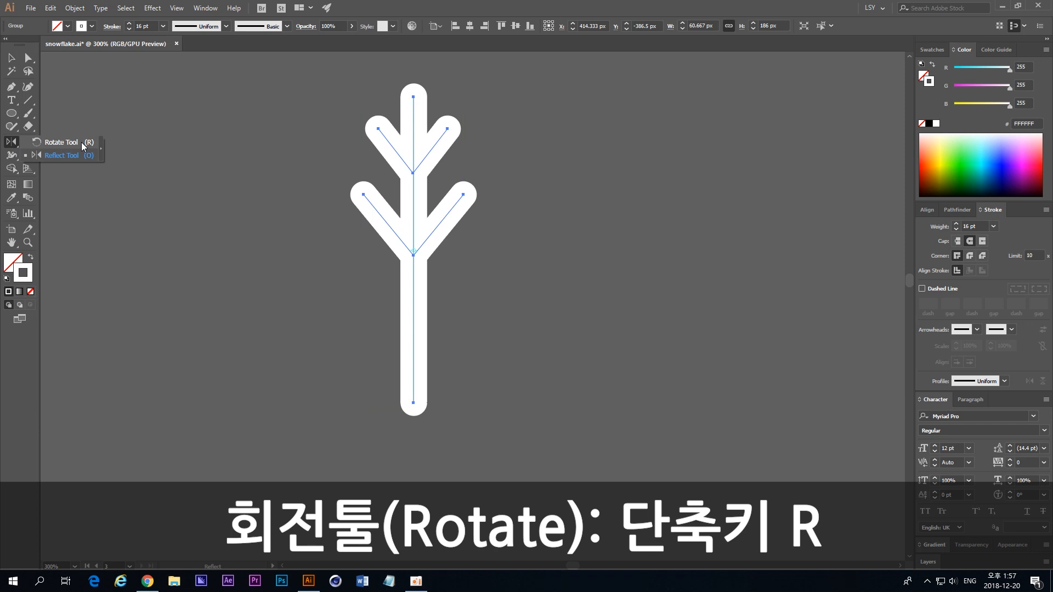
pyautogui.click(84, 146)
pyautogui.click(413, 406)
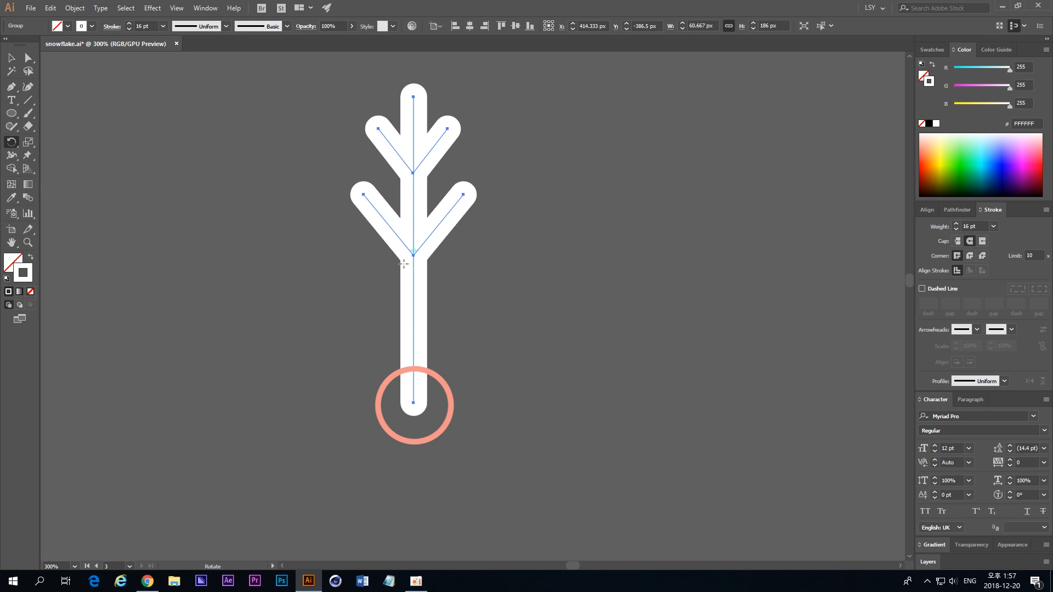
pyautogui.keyDown('alt'); pyautogui.click(413, 402); pyautogui.keyUp('alt')
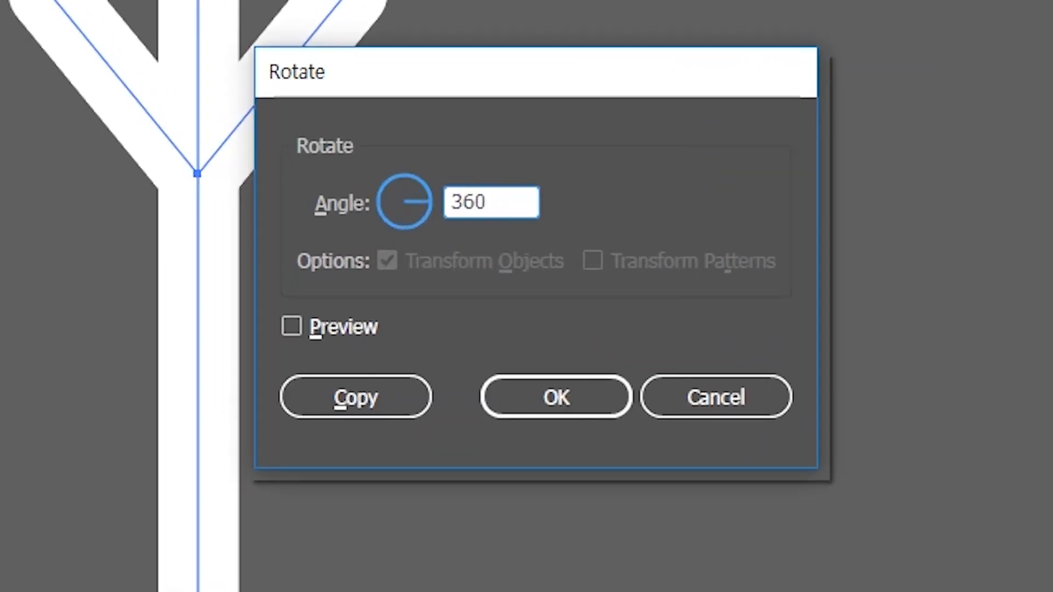
pyautogui.write('/6')
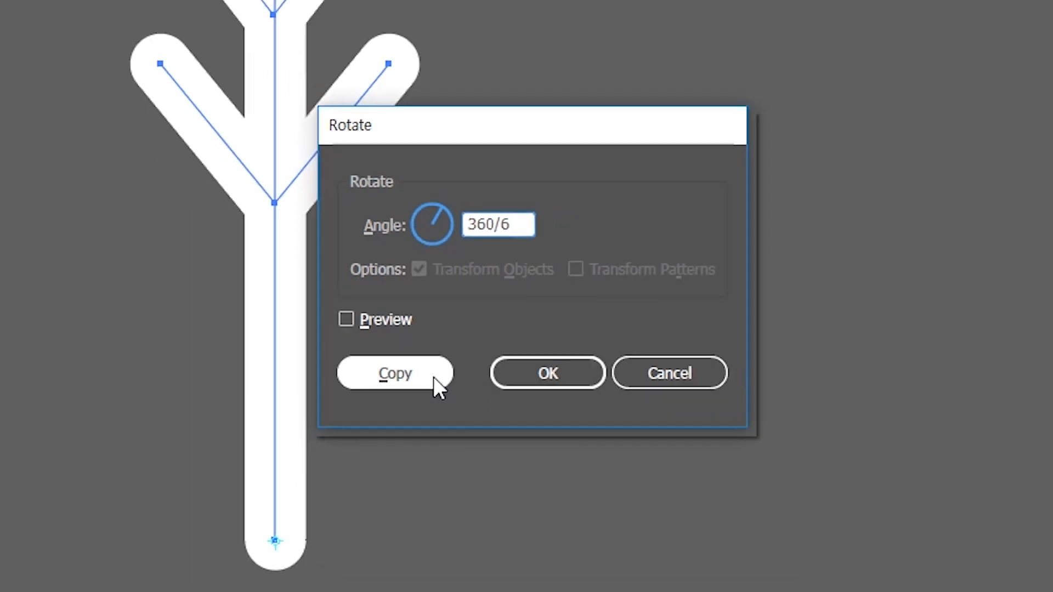
pyautogui.click(405, 399)
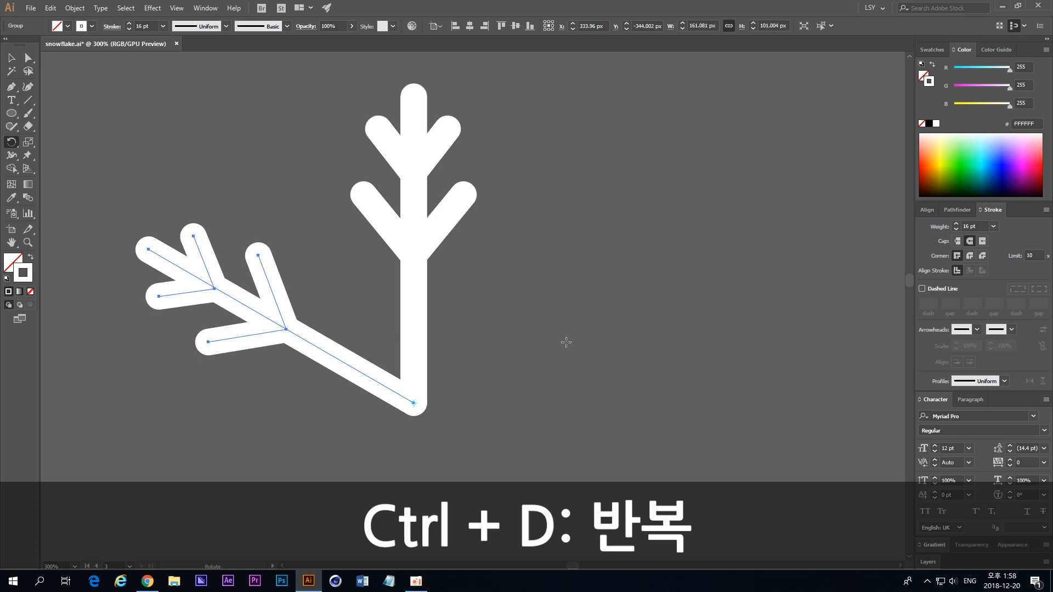
# Repeat the rotated copy four times to complete the six-armed snowflake, and deselect it at 100% view.
pyautogui.hotkey('ctrl', 'd')
pyautogui.hotkey('ctrl', 'd')
pyautogui.hotkey('ctrl', 'd')
pyautogui.hotkey('ctrl', 'd')
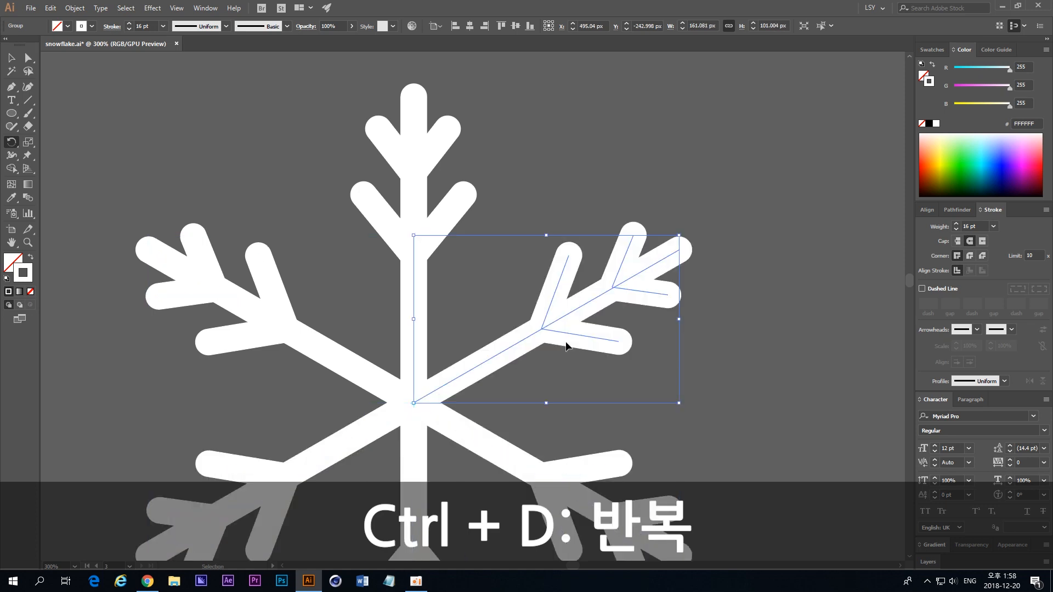
pyautogui.click(12, 58)
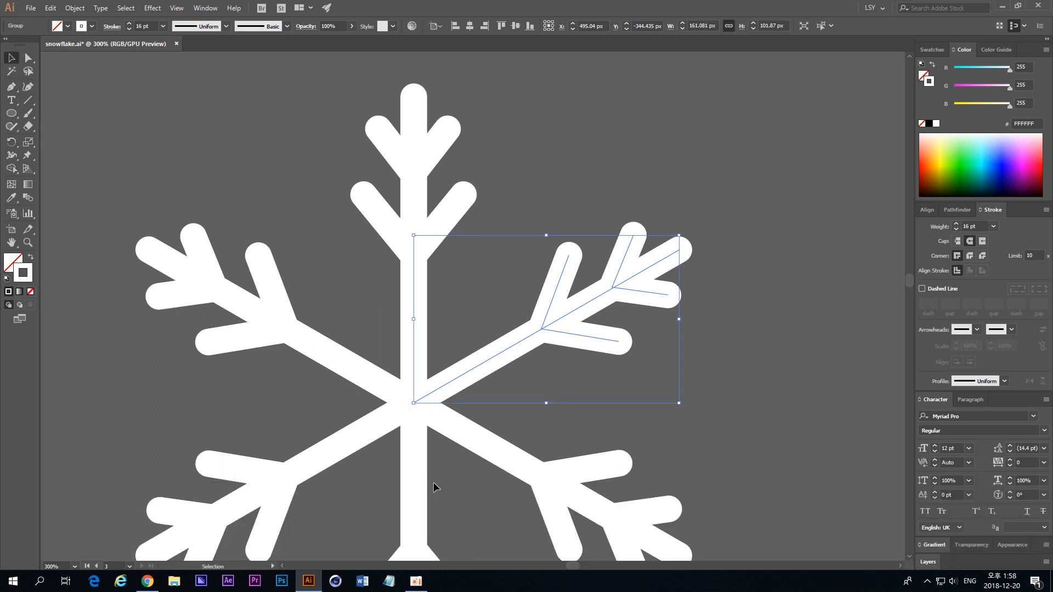
pyautogui.hotkey('ctrl', '1')
pyautogui.click(587, 290)
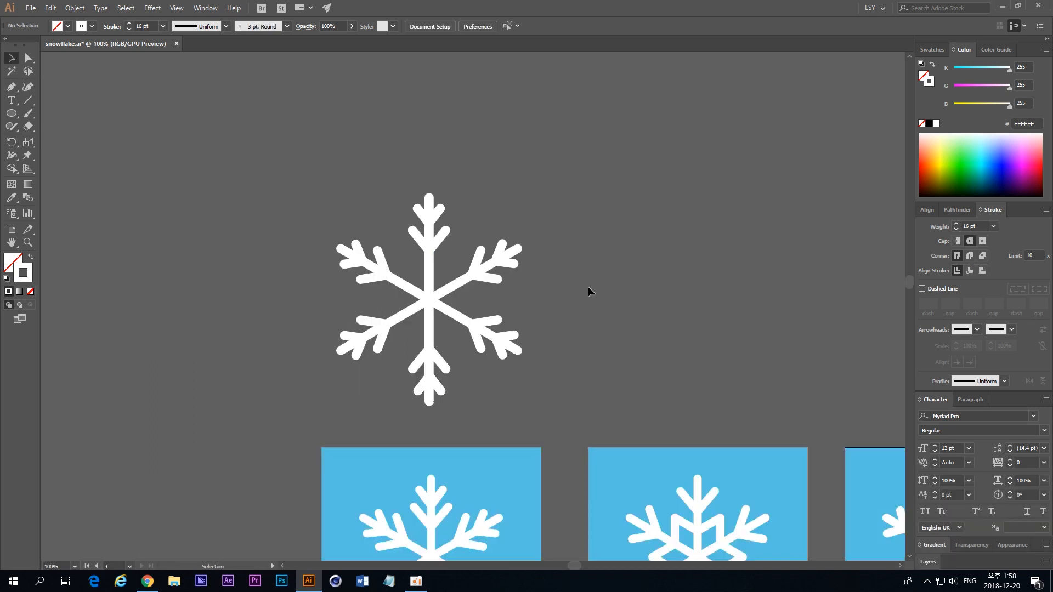
# Draw a straight vertical stem for a second snowflake in the empty area above the middle reference icon.
pyautogui.moveTo(774, 397); pyautogui.dragTo(566, 203)
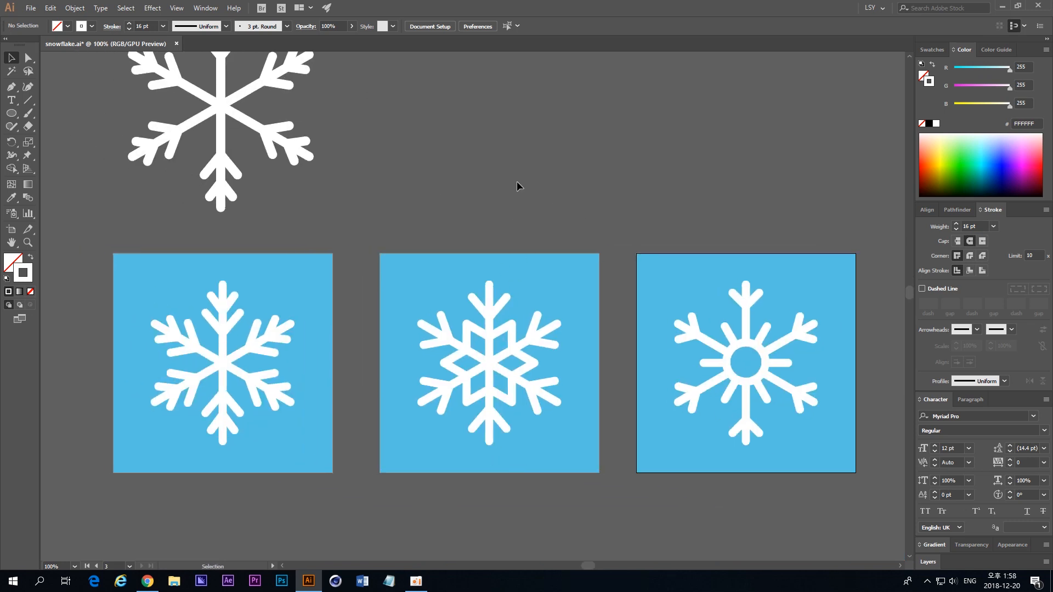
pyautogui.scroll(3, 526, 219)
pyautogui.hscroll(1, 494, 357)
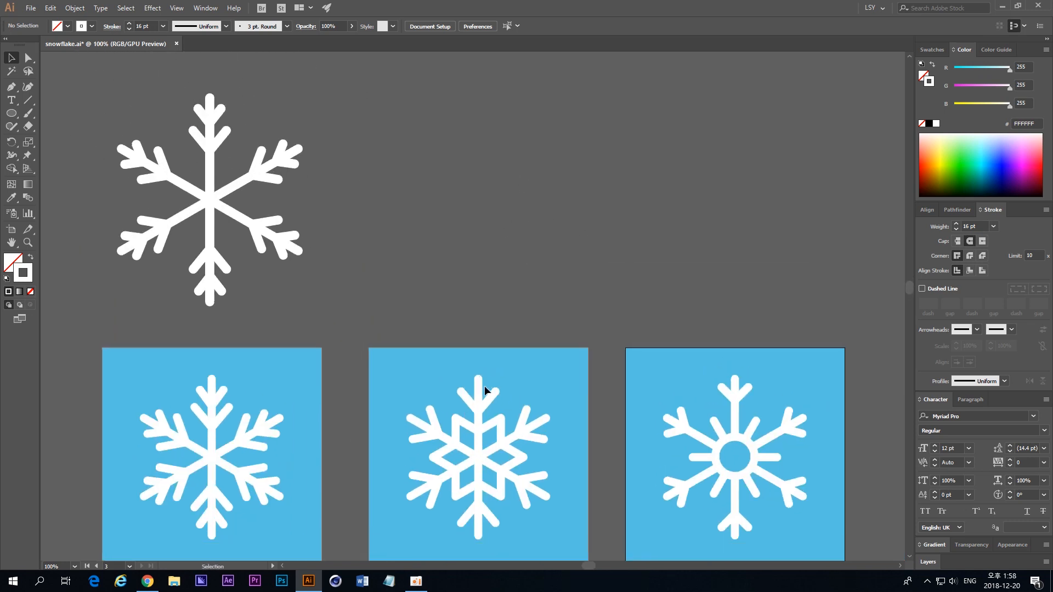
pyautogui.moveTo(485, 165); pyautogui.dragTo(480, 282)
pyautogui.hotkey('ctrl', '+')
pyautogui.moveTo(366, 384); pyautogui.dragTo(301, 77)
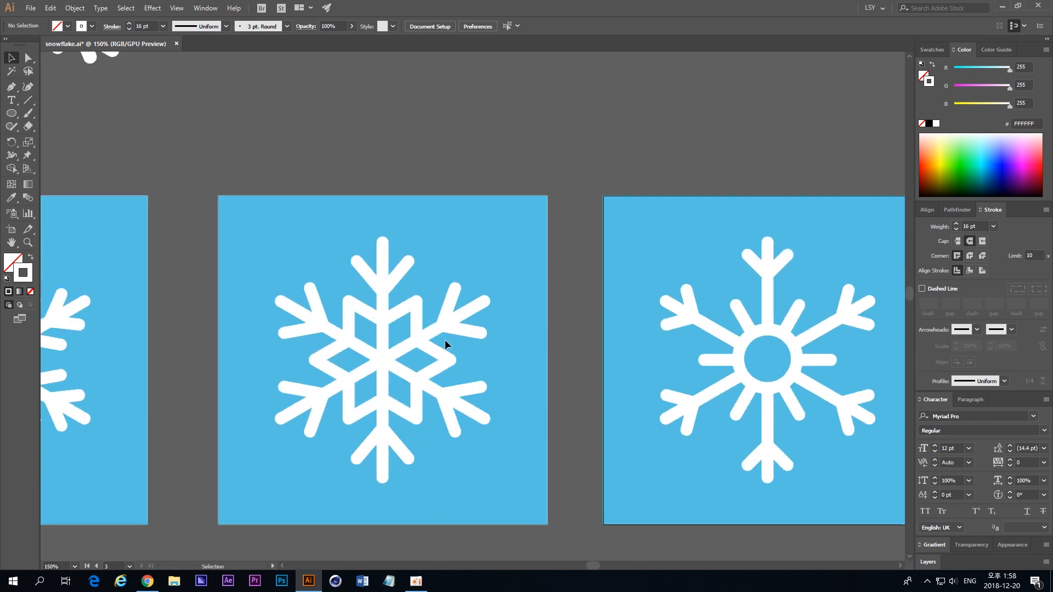
pyautogui.moveTo(395, 210); pyautogui.dragTo(451, 533)
pyautogui.press('p')
pyautogui.click(457, 159)
pyautogui.keyDown('shift'); pyautogui.click(458, 286); pyautogui.keyUp('shift')
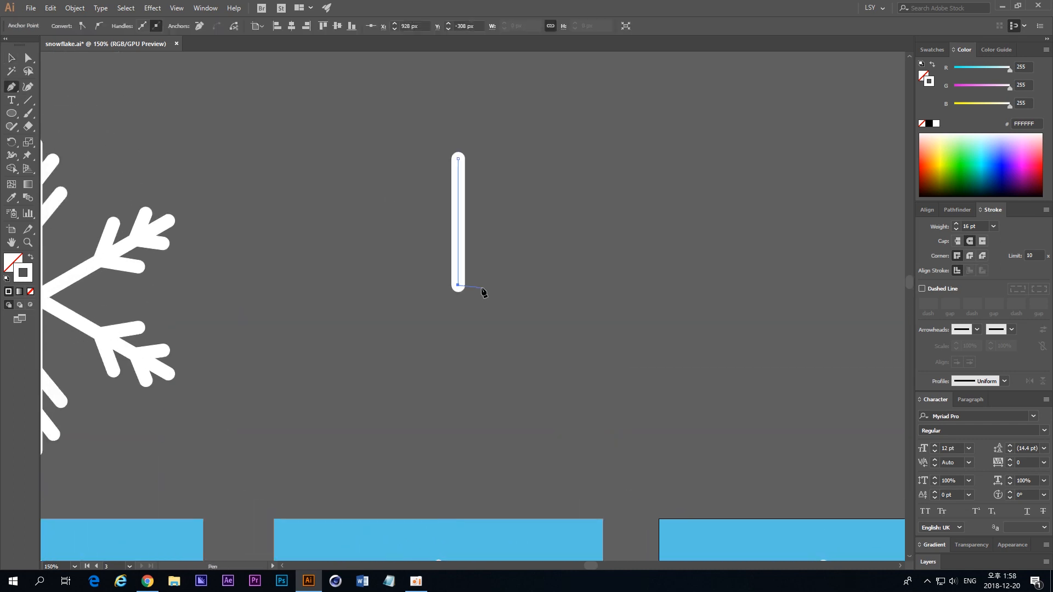
pyautogui.keyDown('ctrl'); pyautogui.click(483, 291); pyautogui.keyUp('ctrl')
# In outline view, draw a diagonal branch about 25 px wide and 30 px high from the upper left and nudge its end onto the stem.
pyautogui.click(436, 177)
pyautogui.click(456, 202)
pyautogui.hotkey('ctrl', 'y')
pyautogui.hotkey('ctrl', '+')
pyautogui.hotkey('ctrl', '+')
pyautogui.hotkey('ctrl', '+')
pyautogui.click(9, 61)
pyautogui.press('Right')
pyautogui.press('Right')
pyautogui.press('Down')
pyautogui.press('Down')
pyautogui.press('Down')
# Reflect a copy of the branch across the vertical axis at its junction with the second stem, and deselect it.
pyautogui.moveTo(12, 142); pyautogui.dragTo(60, 156)
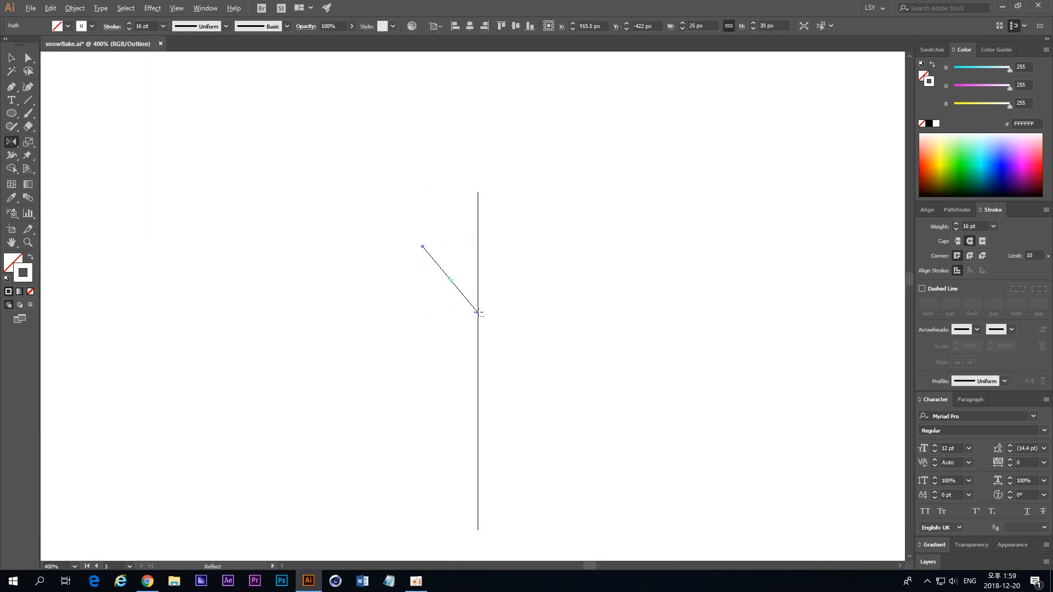
pyautogui.keyDown('alt'); pyautogui.click(478, 313); pyautogui.keyUp('alt')
pyautogui.click(510, 296)
pyautogui.click(268, 218)
# In preview mode, group the new arm and rotate copies around the stem's lower end to form a second six-armed snowflake.
pyautogui.hotkey('ctrl', 'y')
pyautogui.hotkey('ctrl', '-')
pyautogui.hotkey('ctrl', '-')
pyautogui.hotkey('ctrl', '-')
pyautogui.moveTo(516, 258); pyautogui.dragTo(437, 298)
pyautogui.hotkey('ctrl', 'g')
pyautogui.hotkey('ctrl', '+')
pyautogui.hotkey('ctrl', '+')
pyautogui.moveTo(12, 142); pyautogui.dragTo(50, 160)
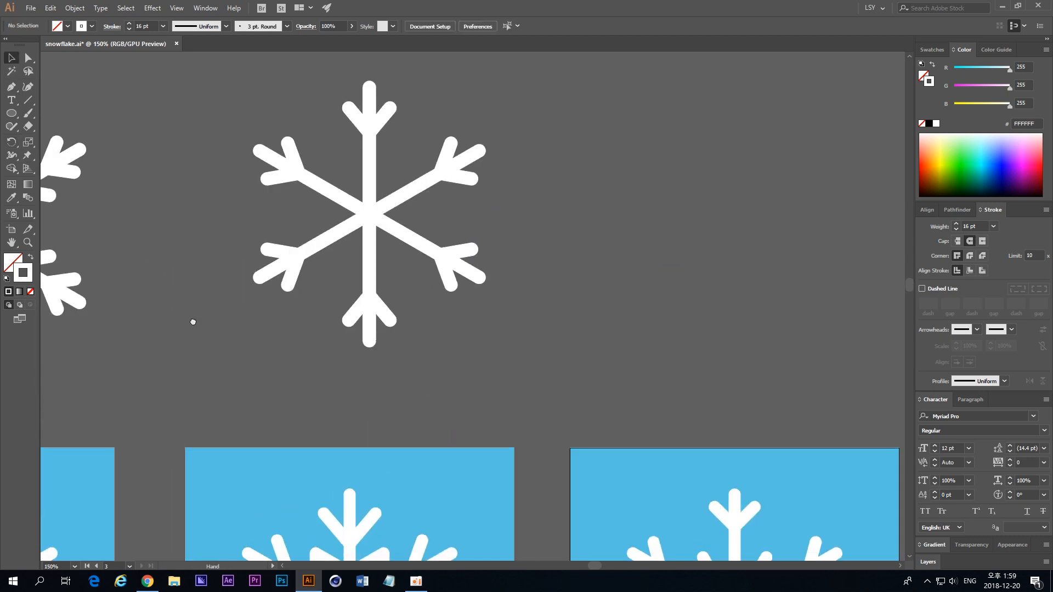
# In outline view, start a star from the centre of the second snowflake and set it to six points.
pyautogui.moveTo(193, 322); pyautogui.dragTo(368, 143)
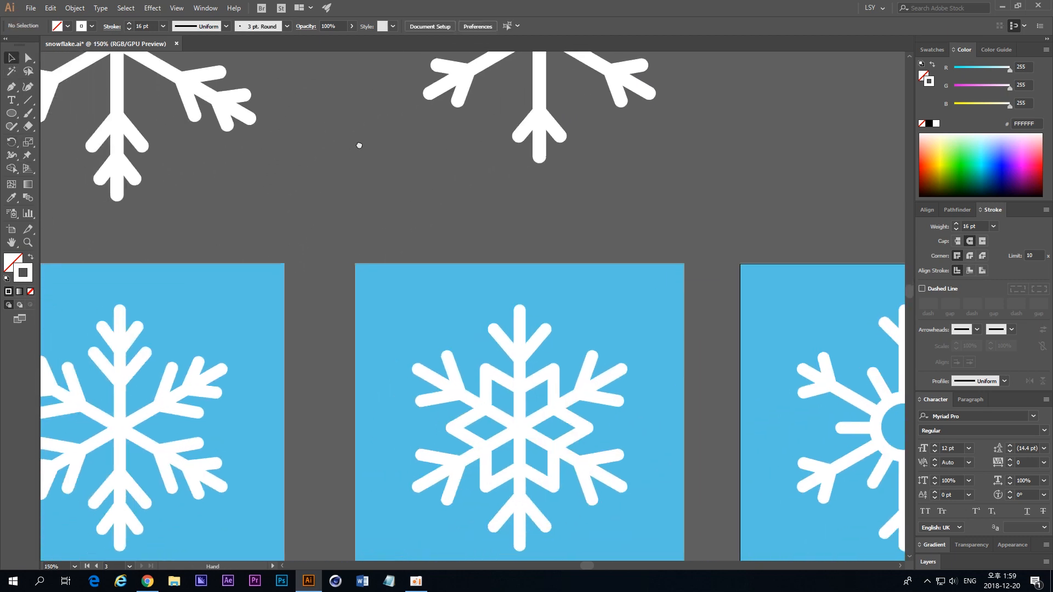
pyautogui.moveTo(602, 230); pyautogui.dragTo(522, 498)
pyautogui.hotkey('ctrl', '+')
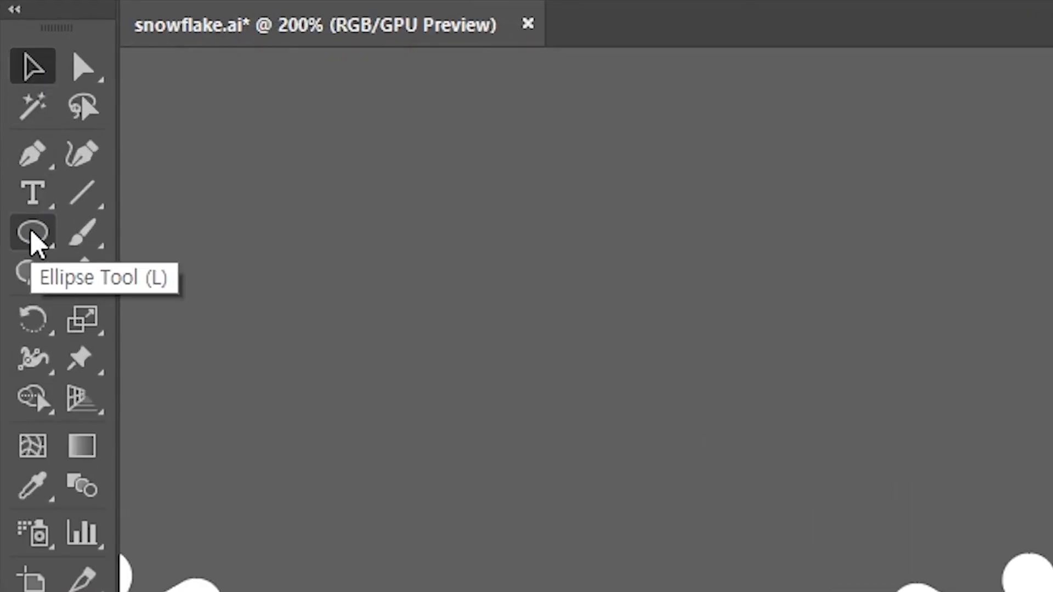
pyautogui.click(32, 235)
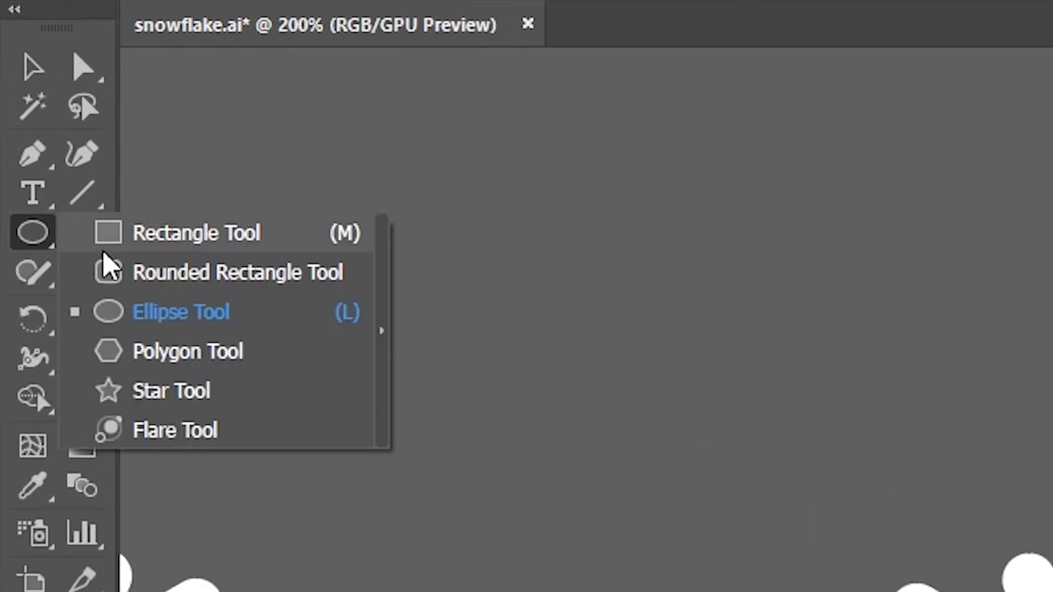
pyautogui.click(205, 393)
pyautogui.hotkey('ctrl', 'y')
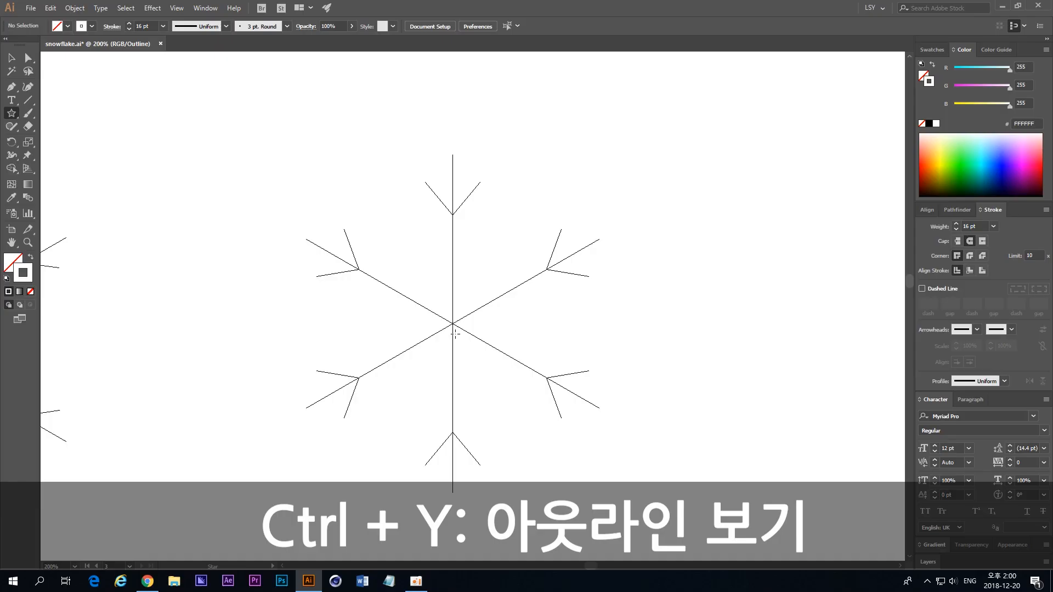
pyautogui.hotkey('ctrl', '+')
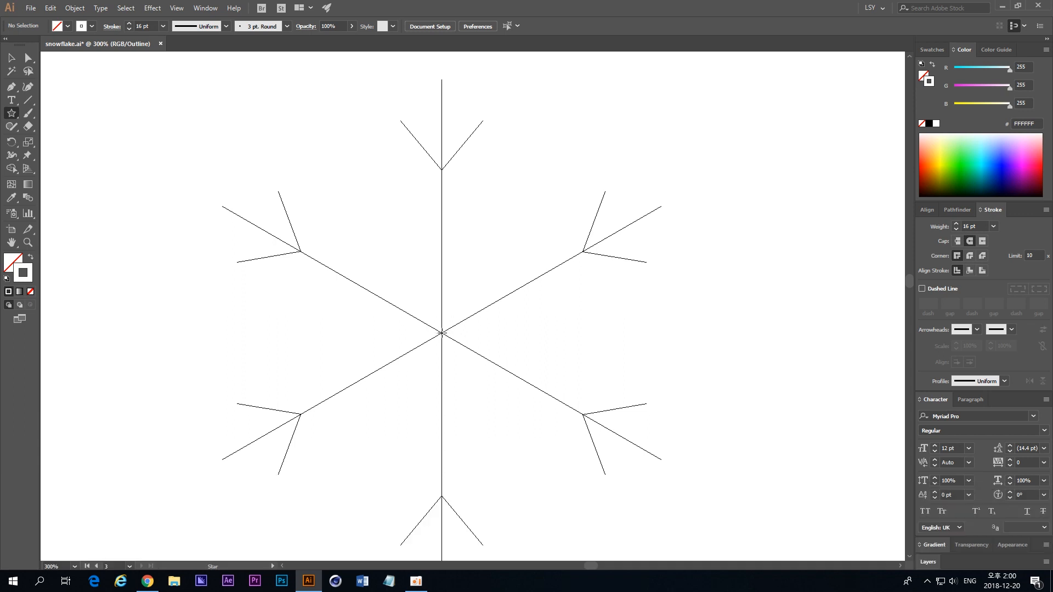
pyautogui.moveTo(442, 333); pyautogui.dragTo(545, 509)
pyautogui.press('Up')
pyautogui.press('Up')
pyautogui.press('Down')
pyautogui.press('Down')
pyautogui.press('Down')
pyautogui.press('Up')
pyautogui.press('Up')
pyautogui.press('Down')
pyautogui.press('Down')
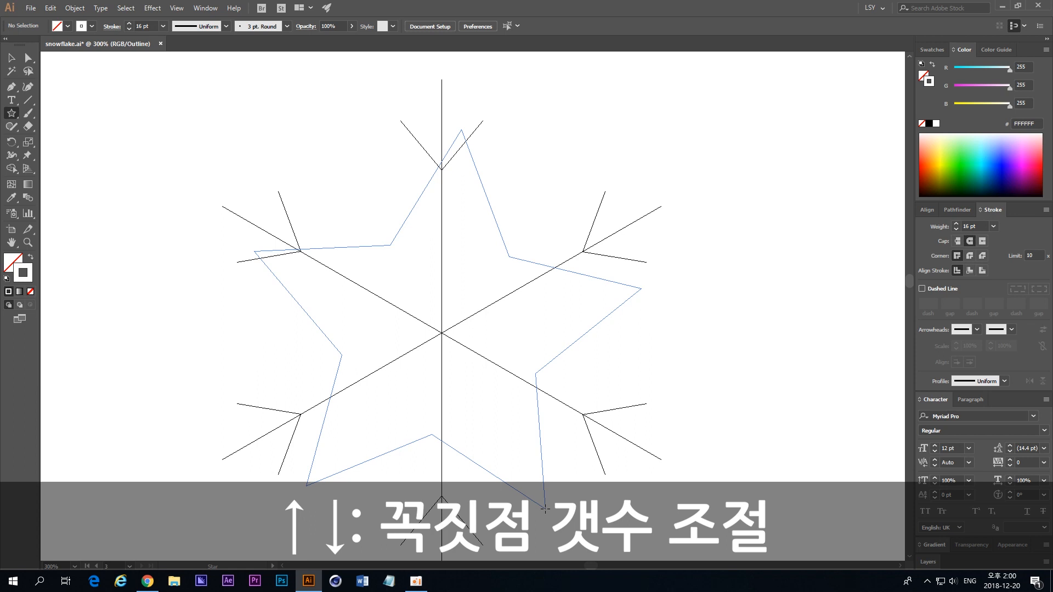
pyautogui.press('Up')
# Shape the star with straight aligned opposite edges, standing upright, about 121 px wide and 140 px high.
pyautogui.moveTo(545, 509)
pyautogui.mouseDown()
pyautogui.moveTo(527, 431)
pyautogui.moveTo(513, 445)
pyautogui.mouseUp()
pyautogui.press('alt')
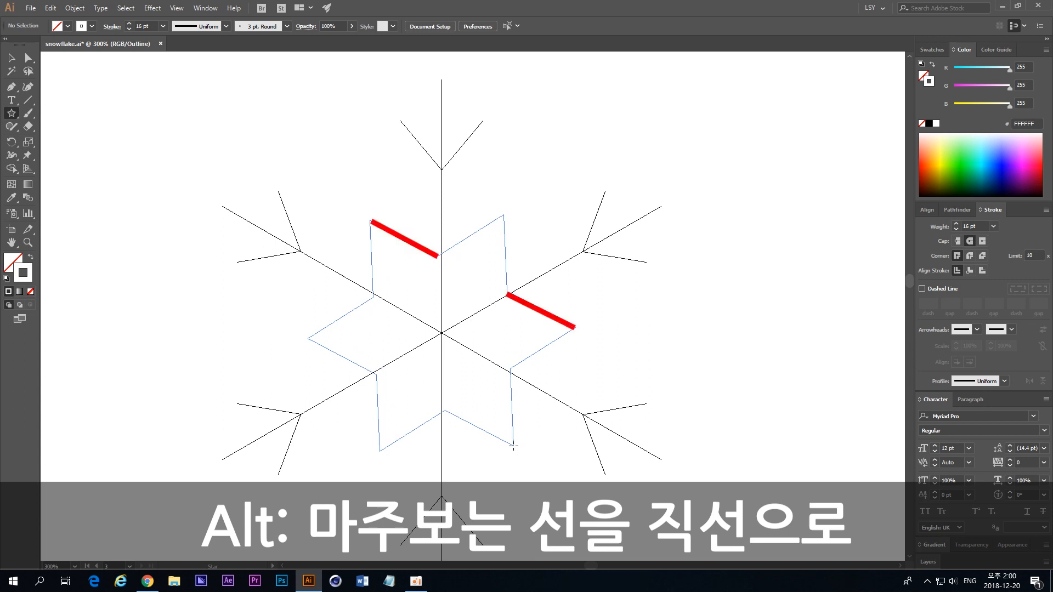
pyautogui.moveTo(513, 445)
pyautogui.mouseDown()
pyautogui.moveTo(523, 440)
pyautogui.moveTo(511, 426)
pyautogui.mouseUp()
pyautogui.press('shift')
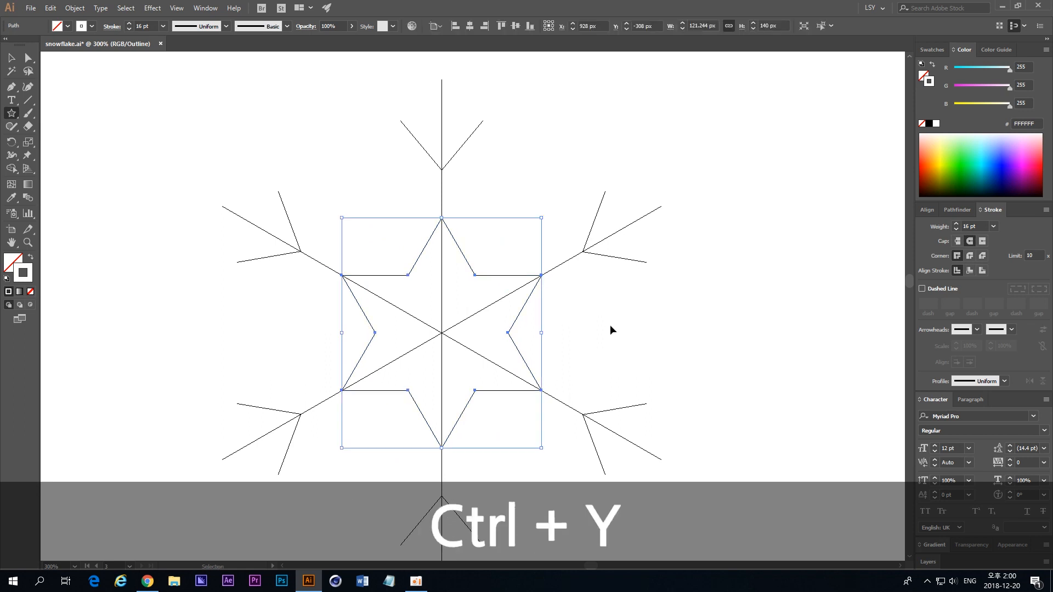
# Show the artwork in preview mode and rotate the star so its points sit between the snowflake's arms.
pyautogui.hotkey('ctrl', 'y')
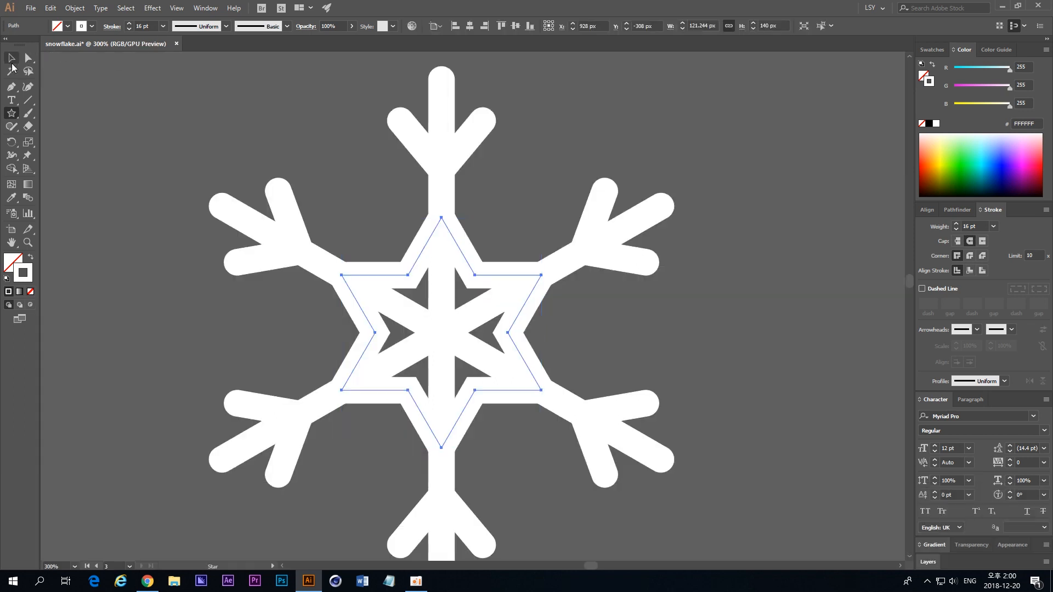
pyautogui.click(14, 61)
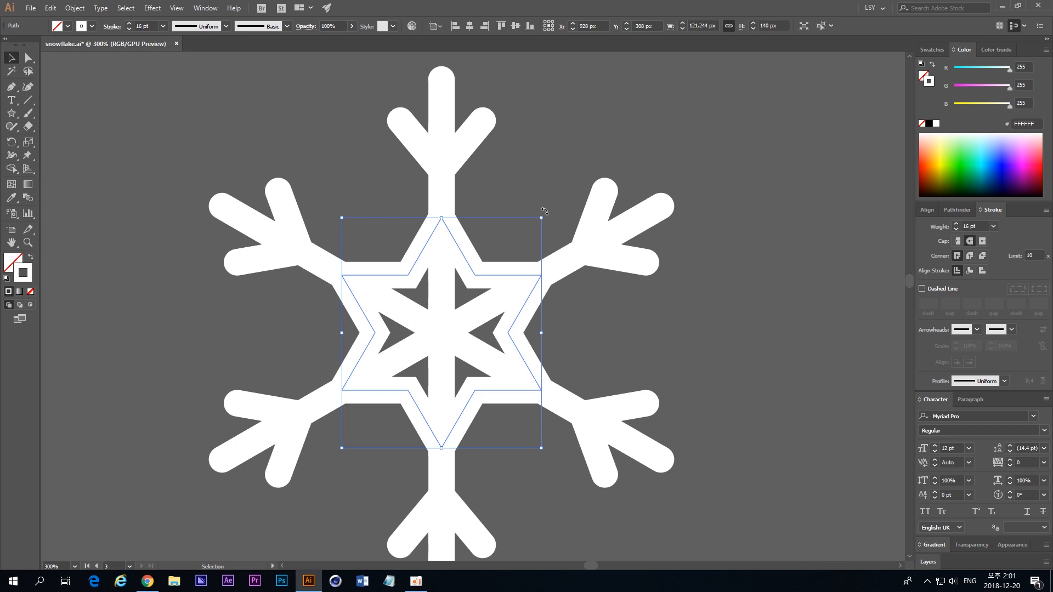
pyautogui.moveTo(544, 211); pyautogui.dragTo(590, 400)
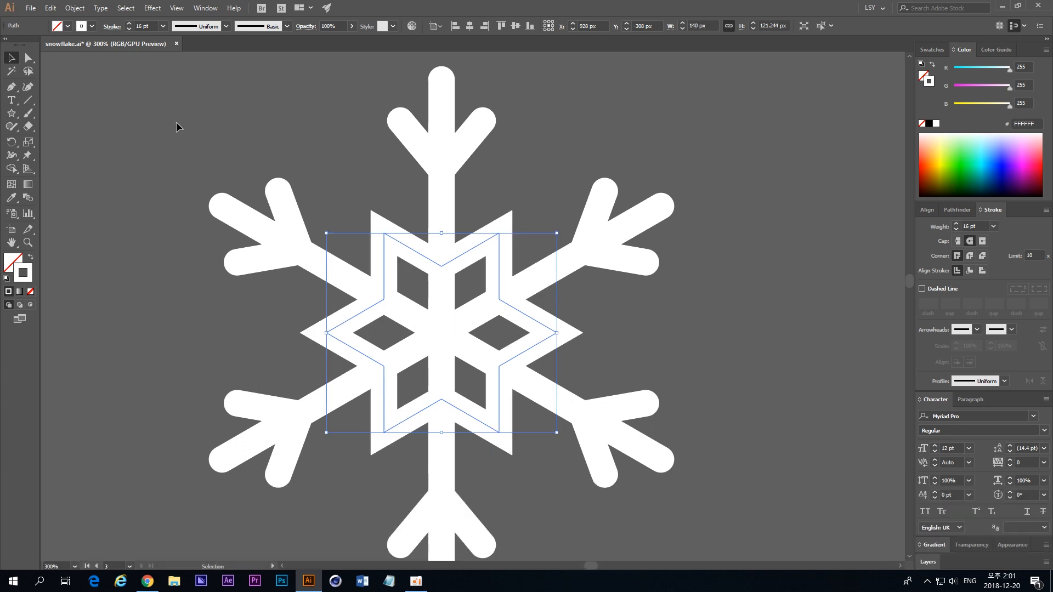
pyautogui.click(196, 193)
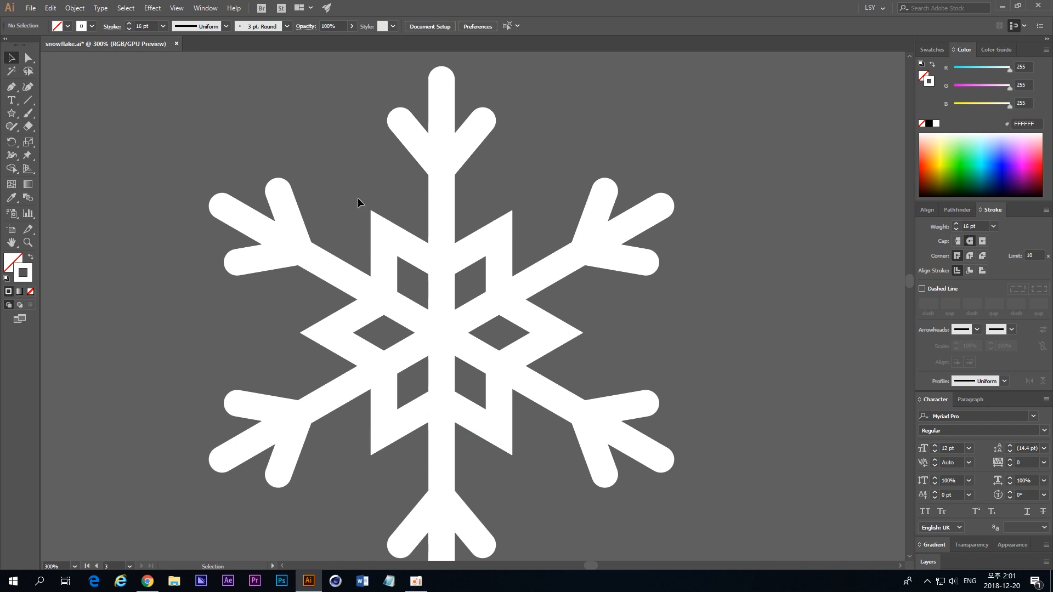
# Apply a round join to the corners of the star's stroke and deselect it.
pyautogui.click(400, 254)
pyautogui.click(344, 189)
pyautogui.click(403, 265)
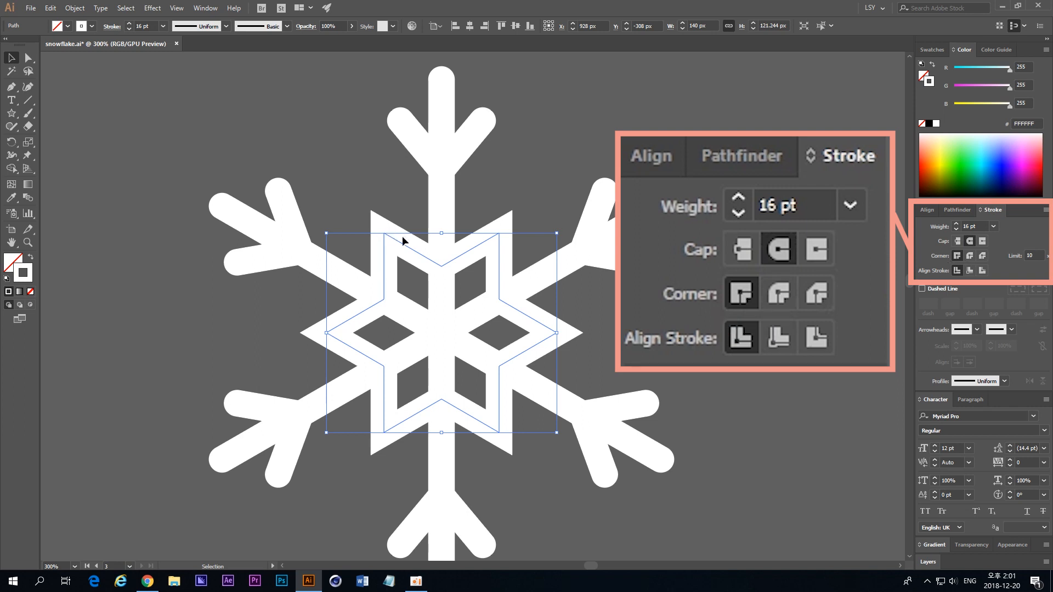
pyautogui.click(969, 256)
pyautogui.hotkey('ctrl', 'shift', 'a')
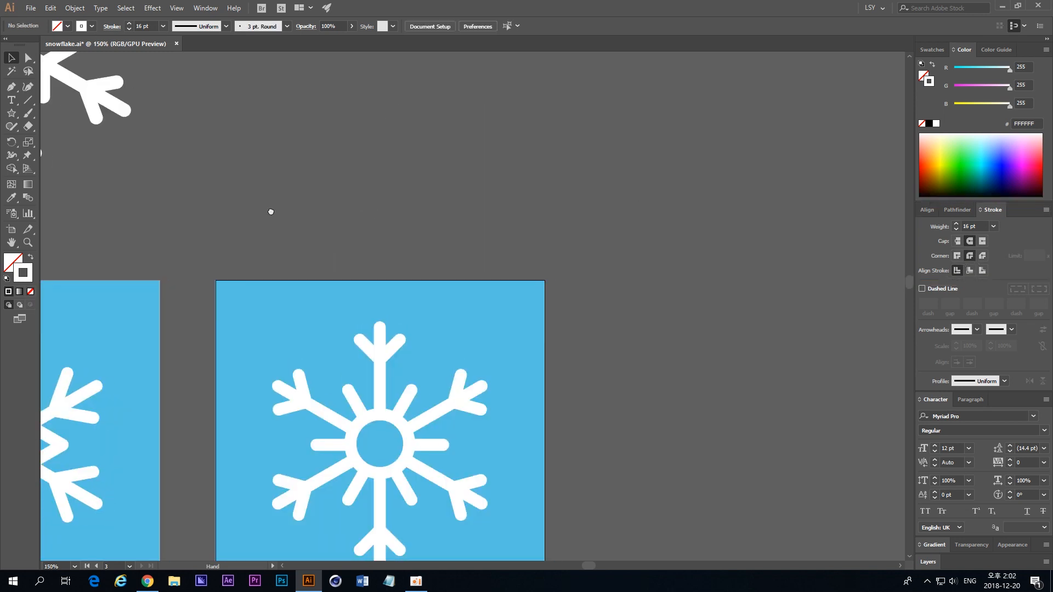
pyautogui.moveTo(270, 212); pyautogui.dragTo(304, 142)
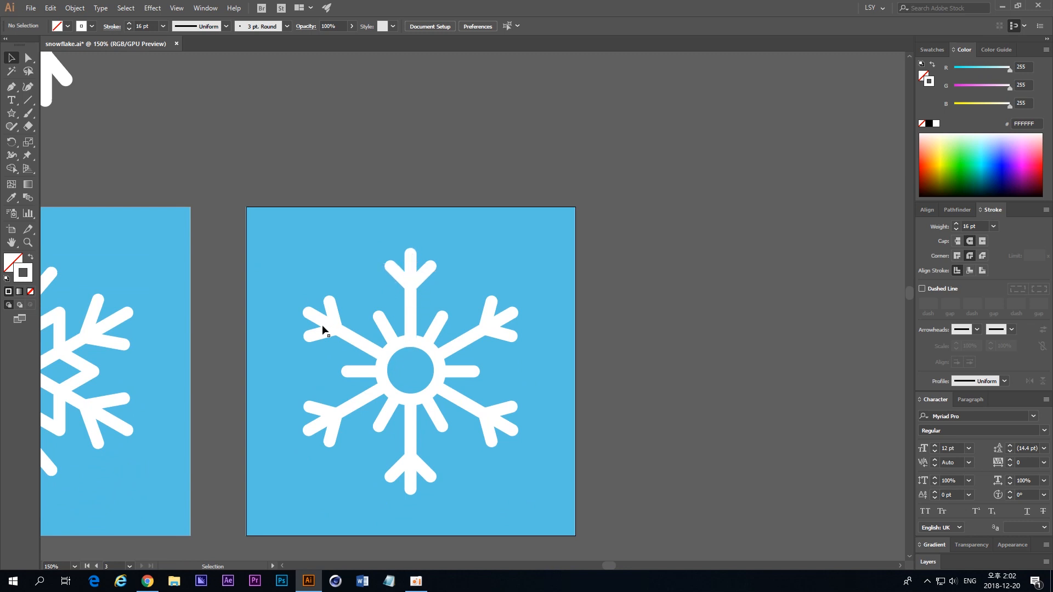
# In outline view above the third reference, draw a vertical stem and a diagonal branch meeting it, about 15 px wide and 21 px high.
pyautogui.moveTo(464, 249); pyautogui.dragTo(497, 545)
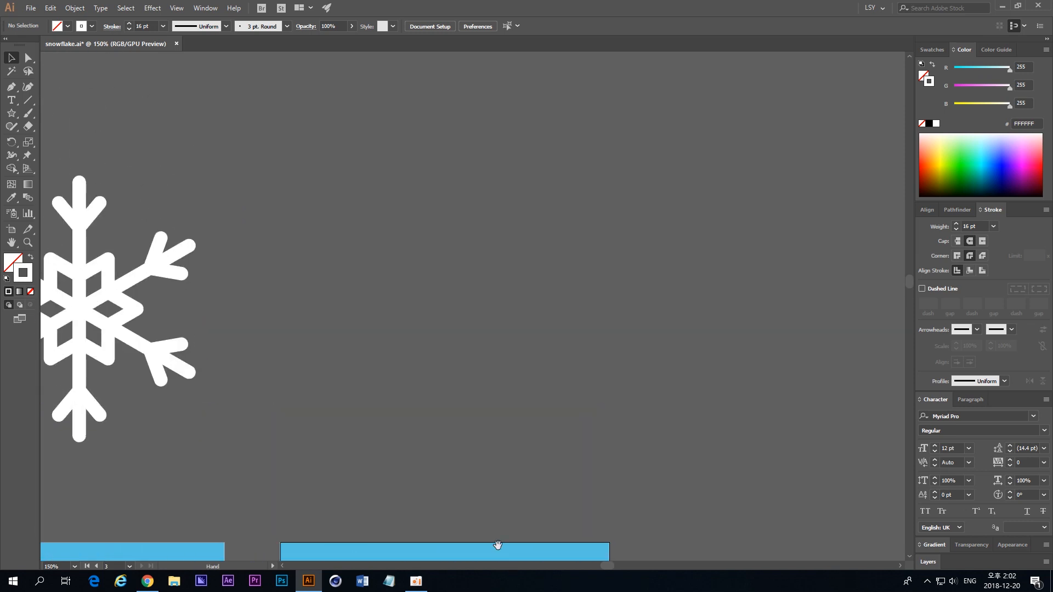
pyautogui.press('p')
pyautogui.click(459, 188)
pyautogui.click(458, 294)
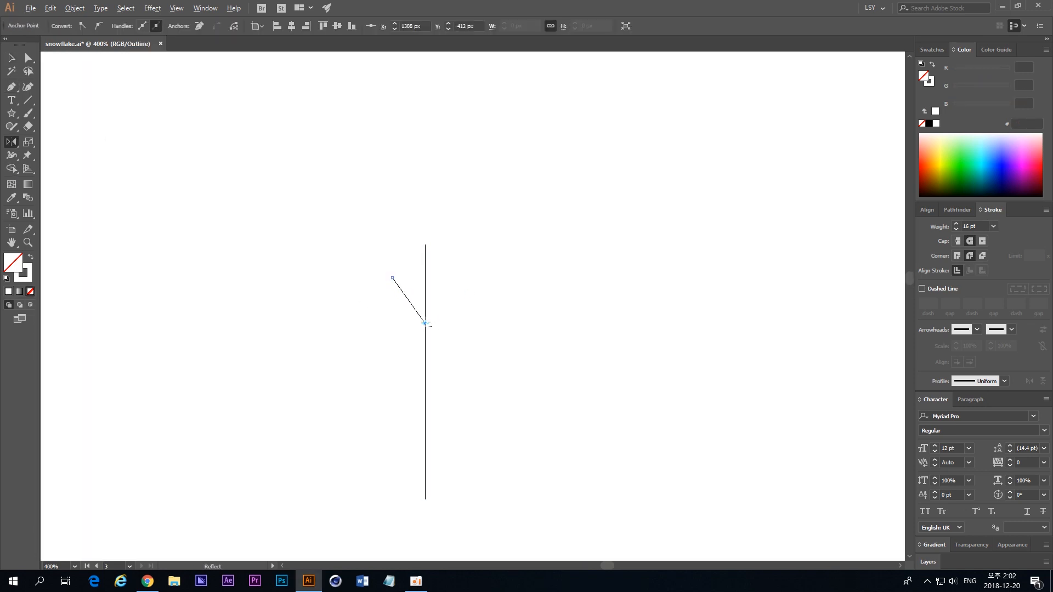
# Try to mirror a copy of the short diagonal branch across the vertical stem.
pyautogui.press('o')
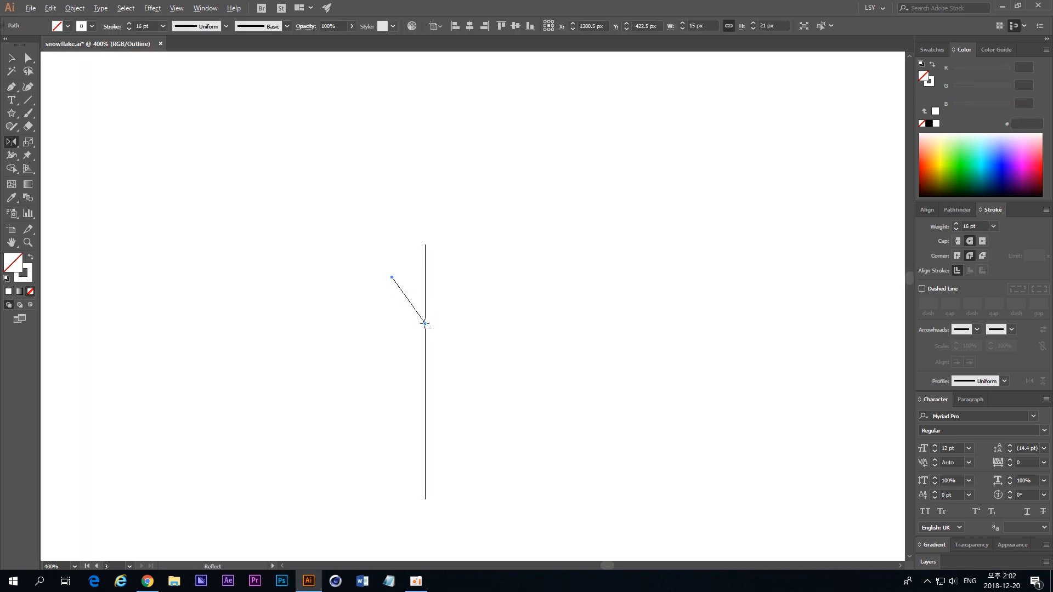
pyautogui.keyDown('alt'); pyautogui.click(425, 324); pyautogui.keyUp('alt')
pyautogui.click(512, 284)
pyautogui.press('v')
pyautogui.hotkey('ctrl', 'z')
# Reshape the diagonal branch to about 20 px wide and 22 px high, and mirror a copy of it across the stem.
pyautogui.moveTo(425, 323); pyautogui.dragTo(426, 337)
pyautogui.press('o')
pyautogui.keyDown('alt'); pyautogui.click(426, 337); pyautogui.keyUp('alt')
pyautogui.click(512, 284)
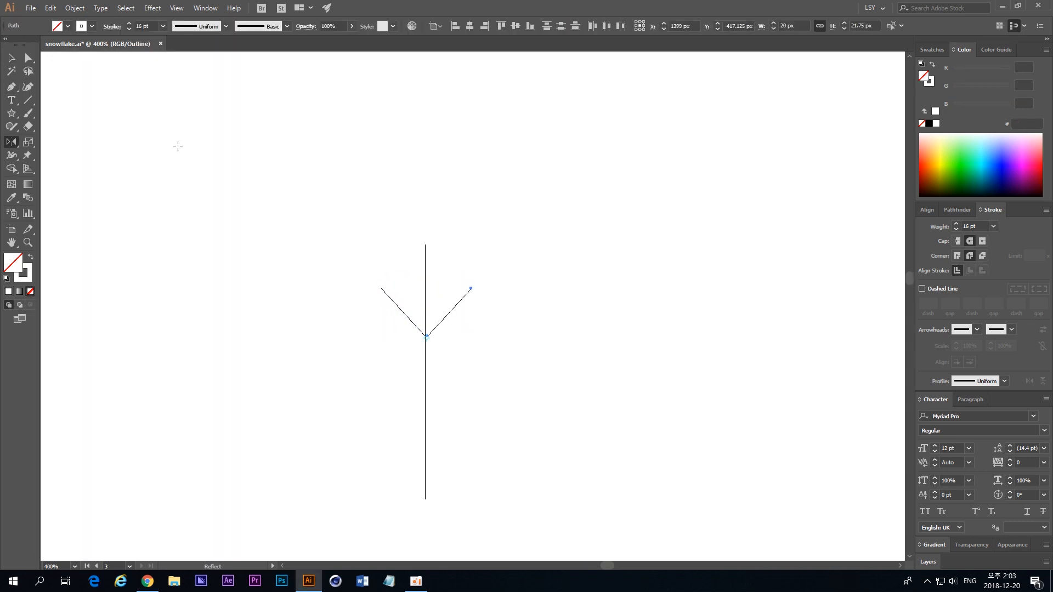
pyautogui.hotkey('ctrl', 'y')
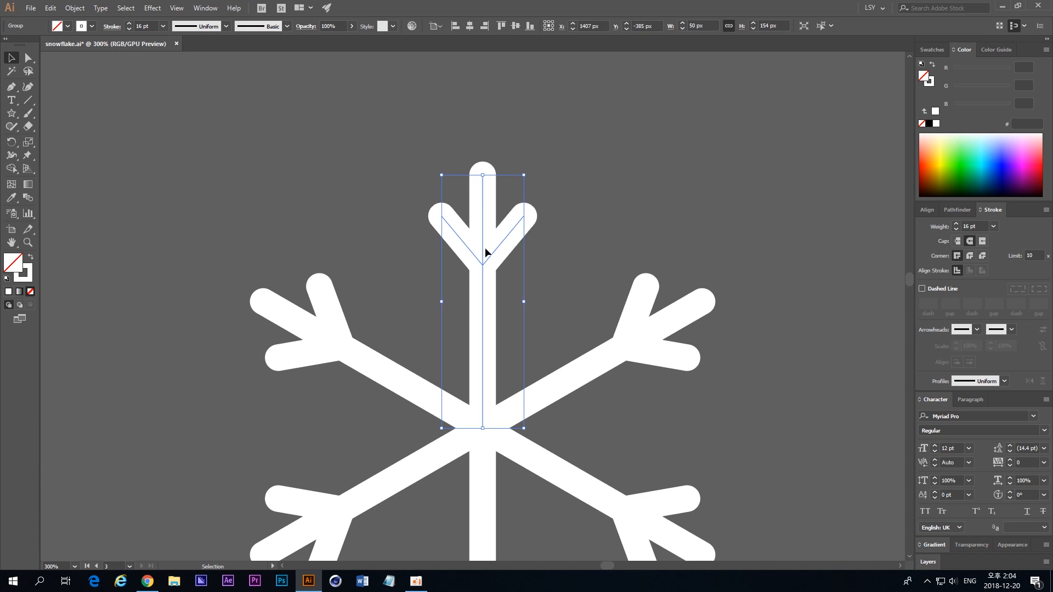
# Ungroup the third snowflake's upper arm and paste a copy of its stem in place in front.
pyautogui.hotkey('ctrl', 'shift', 'g')
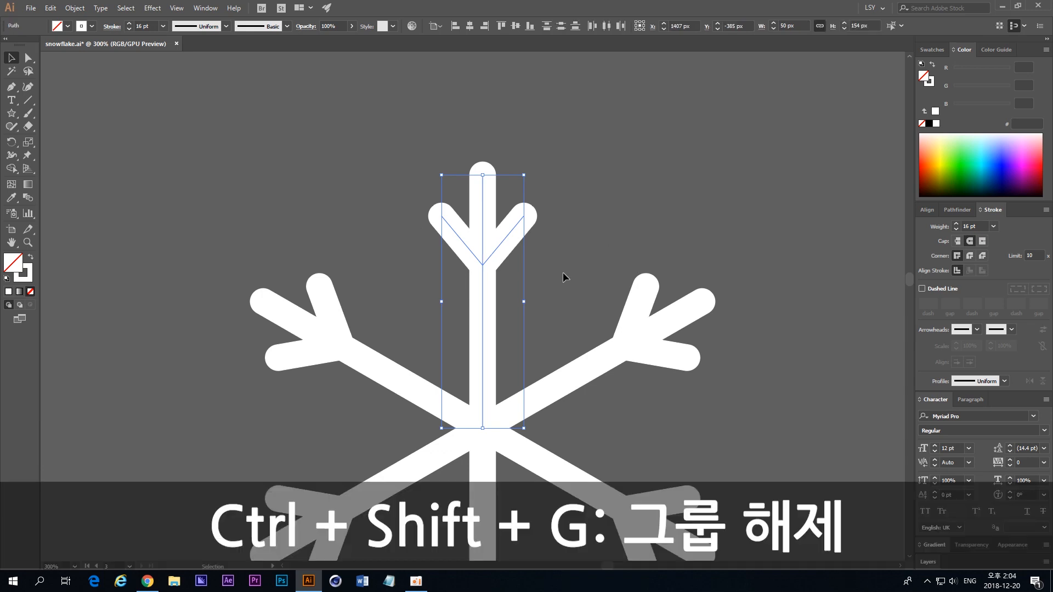
pyautogui.click(563, 272)
pyautogui.click(496, 186)
pyautogui.hotkey('ctrl', 'c')
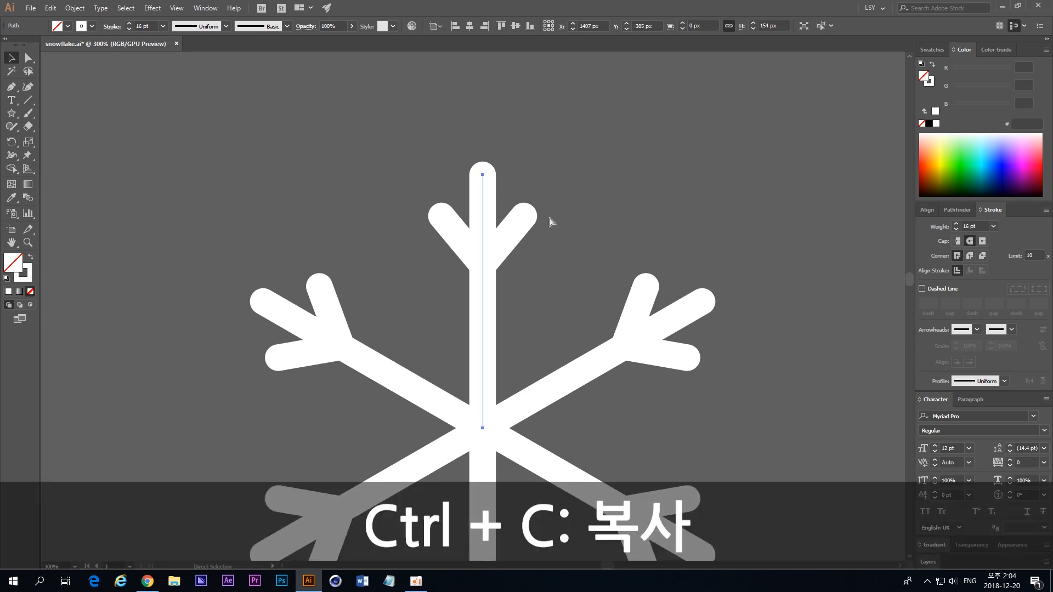
pyautogui.hotkey('ctrl', 'f')
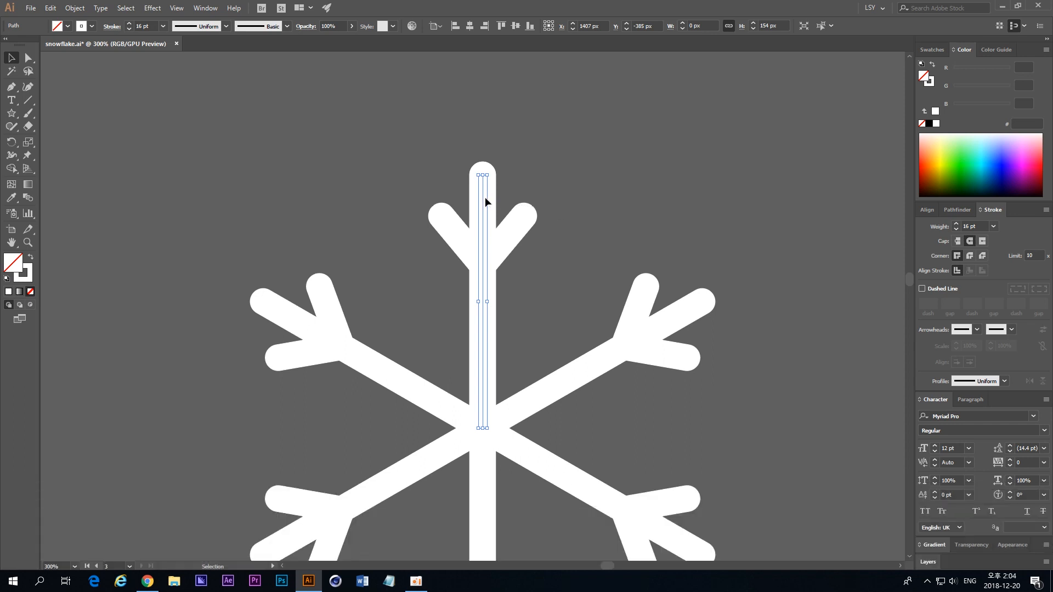
# Shorten the copied stem from its outer end to a height of 70 px, keeping its inner end at the snowflake's centre.
pyautogui.moveTo(484, 204); pyautogui.dragTo(603, 185)
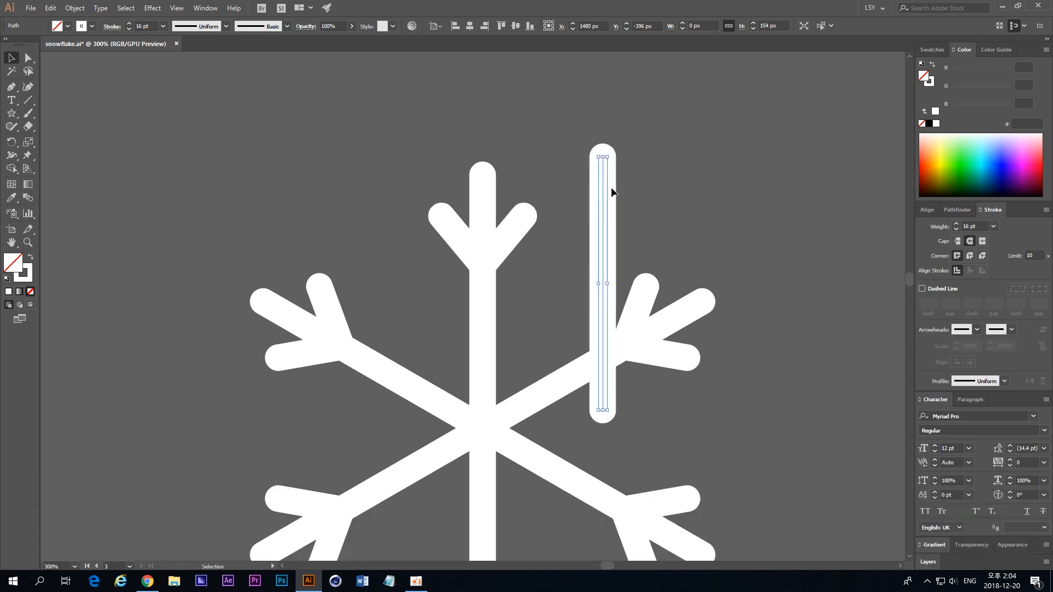
pyautogui.hotkey('ctrl', 'z')
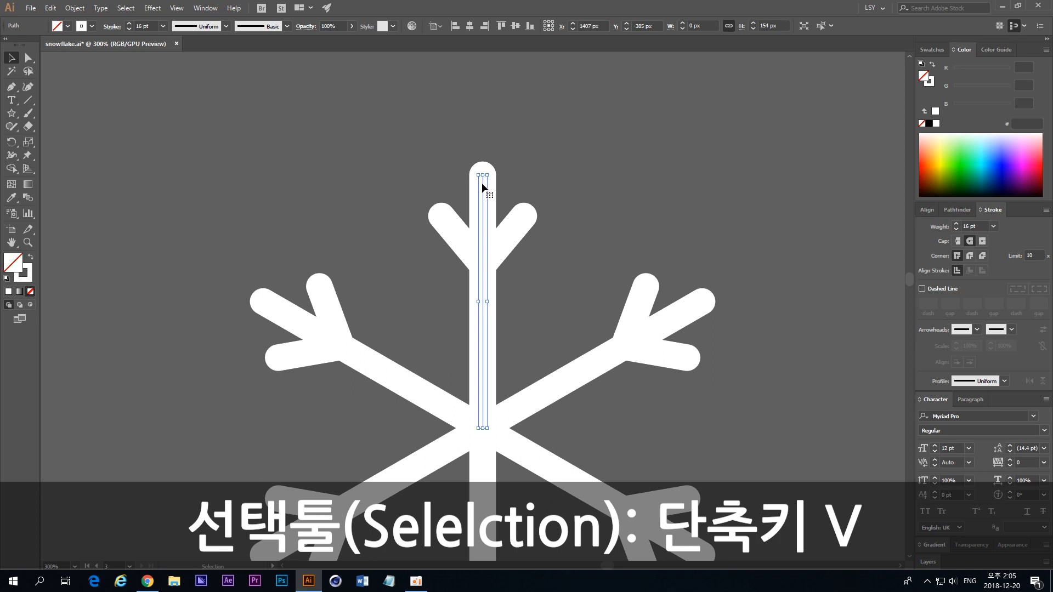
pyautogui.moveTo(482, 175)
pyautogui.mouseDown()
pyautogui.moveTo(484, 318)
pyautogui.moveTo(548, 341)
pyautogui.mouseUp()
pyautogui.hotkey('ctrl', 'z')
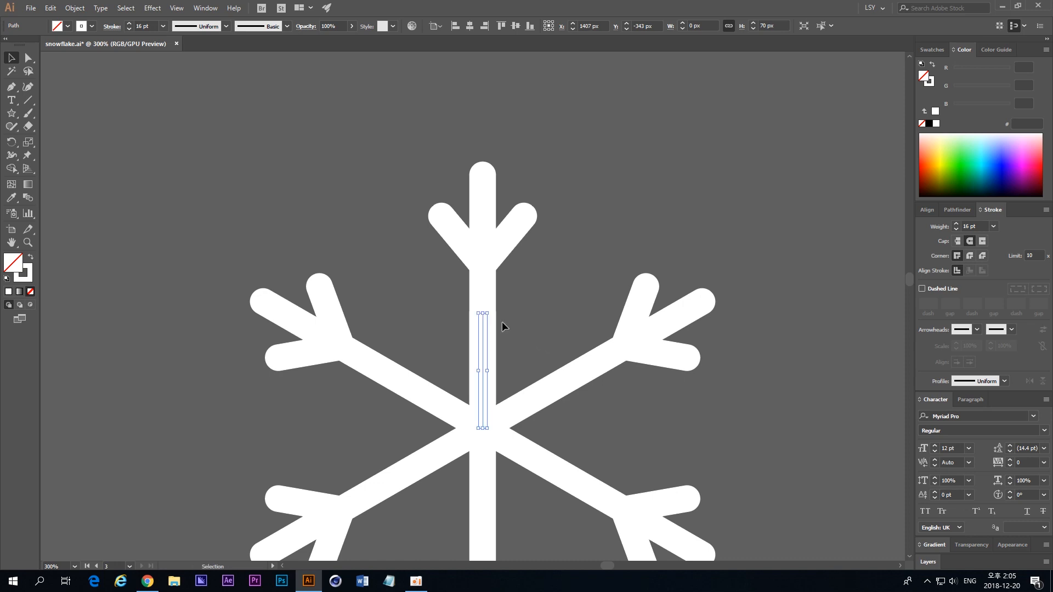
# In outline view, make a copy of the shortened stem rotated by 30° around the snowflake's centre.
pyautogui.hotkey('ctrl', 'y')
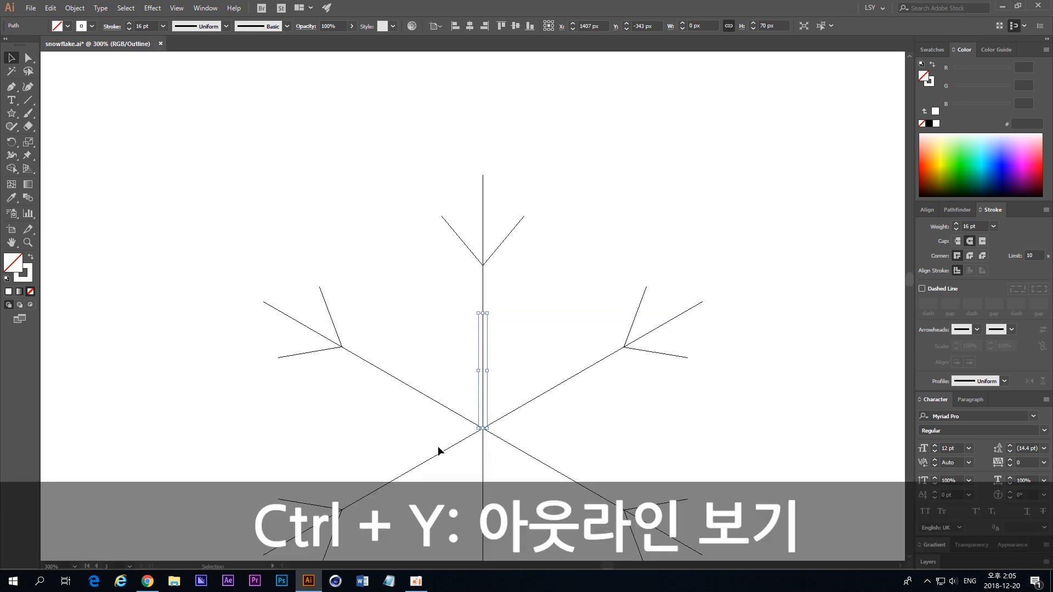
pyautogui.moveTo(489, 506); pyautogui.dragTo(451, 379)
pyautogui.click(13, 143)
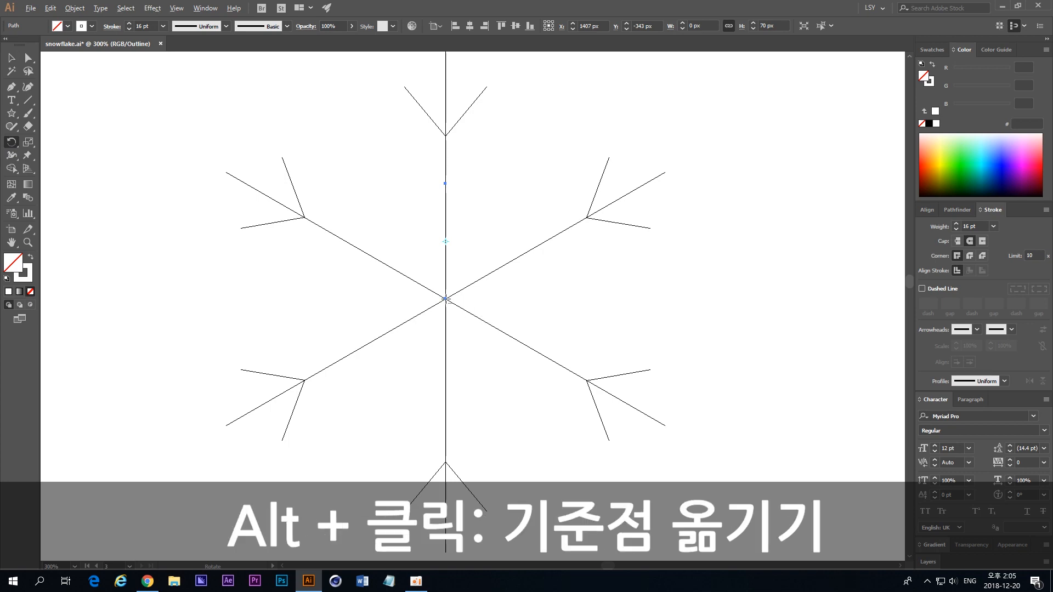
pyautogui.keyDown('alt'); pyautogui.click(445, 299); pyautogui.keyUp('alt')
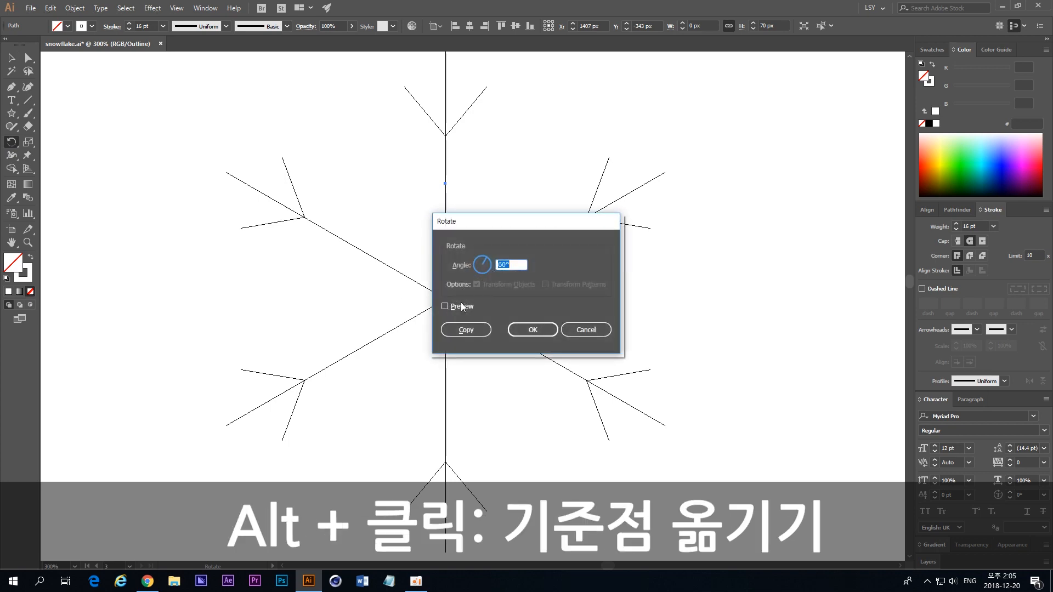
pyautogui.write('30')
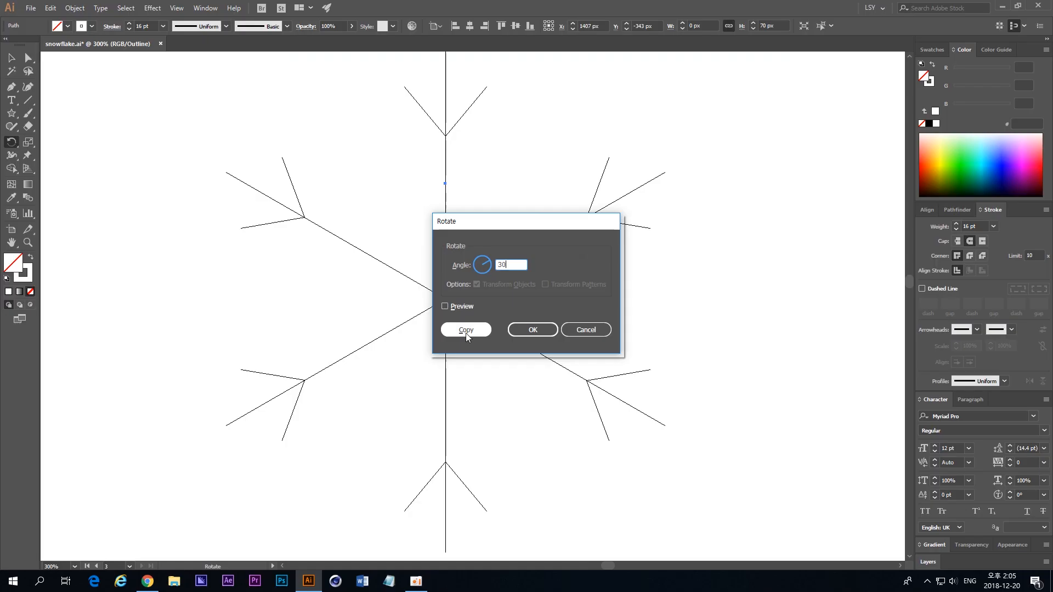
pyautogui.click(466, 331)
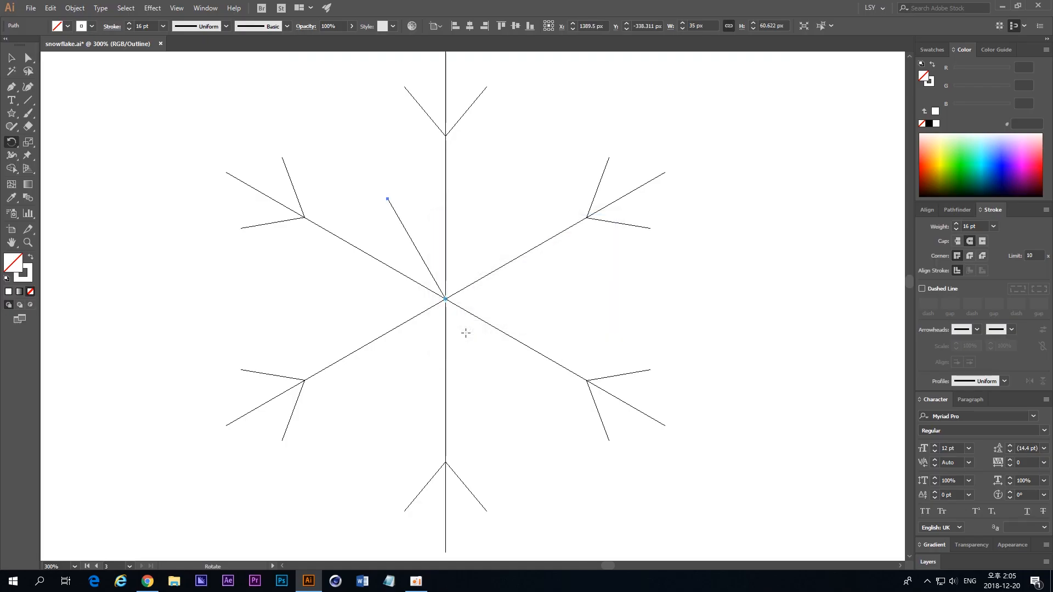
# Repeat the rotated copy around the centre to place six short spokes between the arms, and return to preview mode with nothing selected.
pyautogui.hotkey('ctrl', 'd')
pyautogui.hotkey('ctrl', 'd')
pyautogui.hotkey('ctrl', 'd')
pyautogui.hotkey('ctrl', 'd')
pyautogui.hotkey('ctrl', 'd')
pyautogui.hotkey('ctrl', 'd')
pyautogui.hotkey('ctrl', 'd')
pyautogui.hotkey('ctrl', 'd')
pyautogui.hotkey('ctrl', 'd')
pyautogui.hotkey('ctrl', 'd')
pyautogui.hotkey('ctrl', 'd')
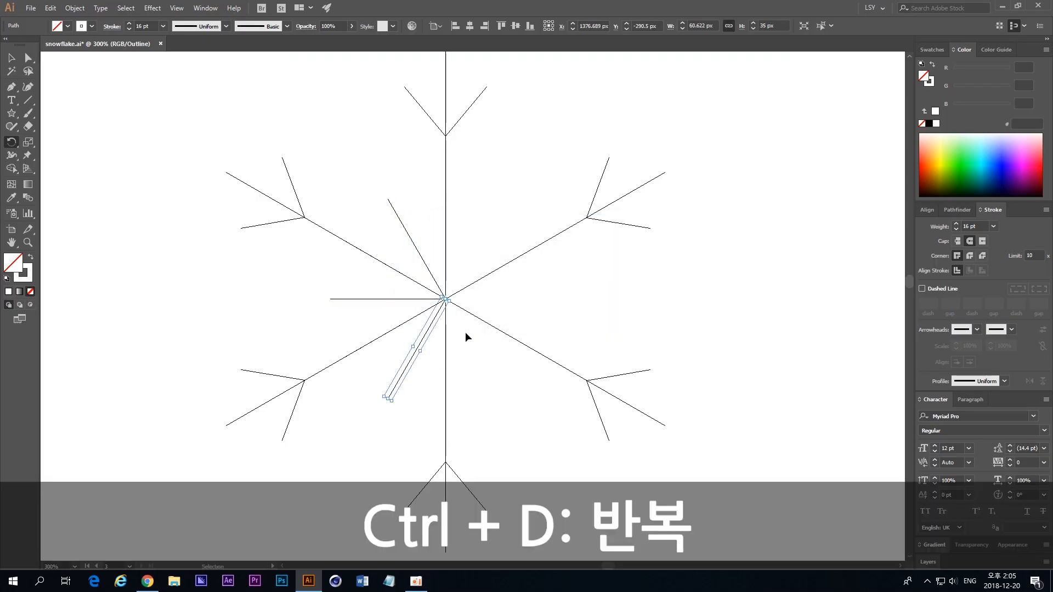
pyautogui.hotkey('ctrl', 'd')
pyautogui.hotkey('ctrl', 'd')
pyautogui.hotkey('ctrl', 'd')
pyautogui.hotkey('ctrl', 'y')
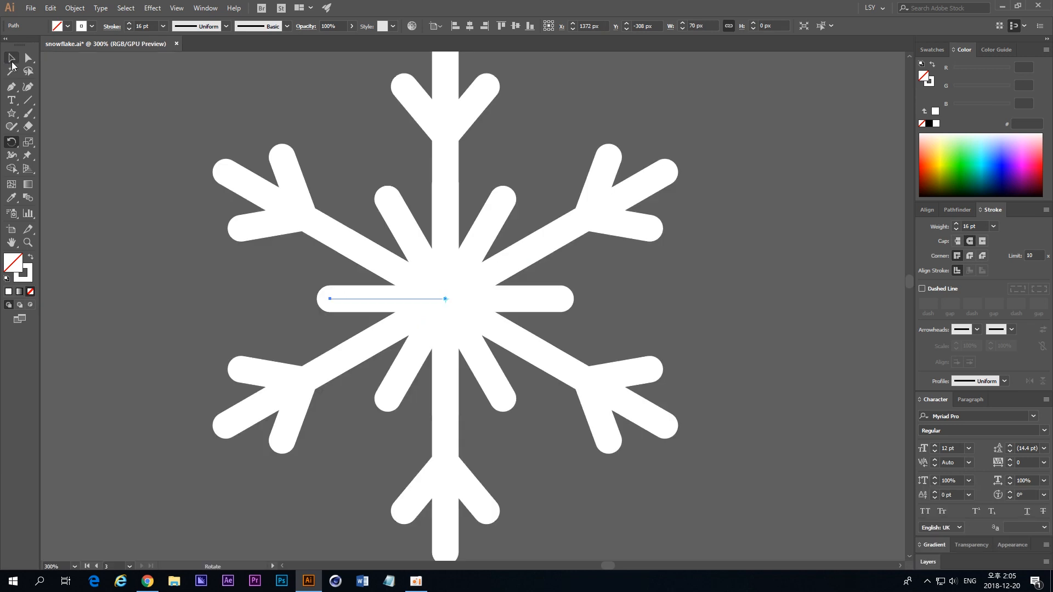
pyautogui.click(12, 62)
pyautogui.click(307, 313)
# In outline view, draw a circle about 86 px in diameter from the snowflake's centre, and return to preview mode.
pyautogui.hotkey('ctrl', '-')
pyautogui.hotkey('ctrl', '-')
pyautogui.moveTo(308, 317); pyautogui.dragTo(304, 424)
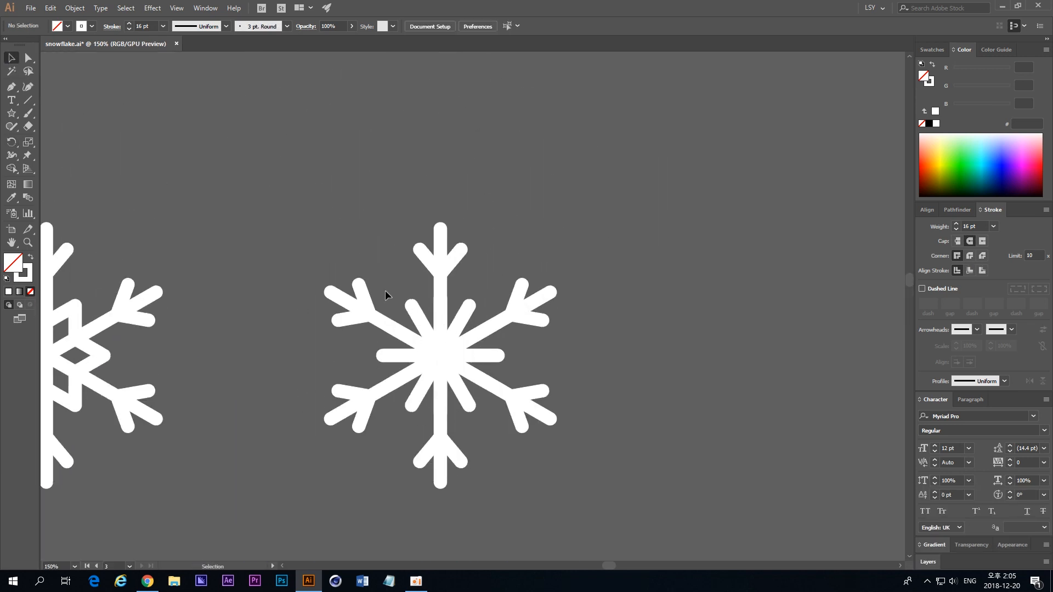
pyautogui.hotkey('ctrl', '+')
pyautogui.hotkey('ctrl', '+')
pyautogui.hotkey('ctrl', '+')
pyautogui.moveTo(212, 367); pyautogui.dragTo(331, 203)
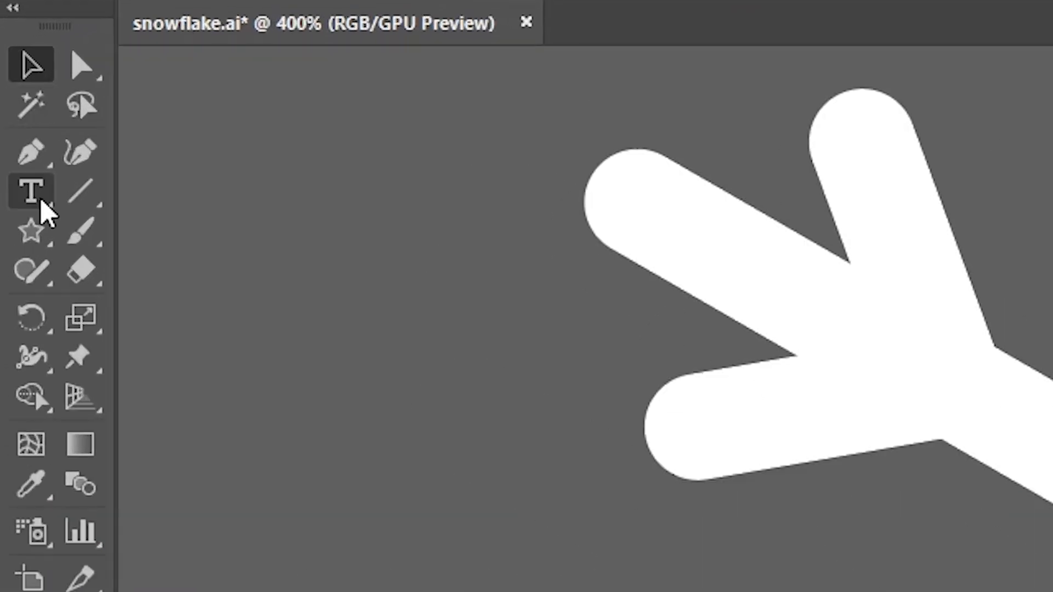
pyautogui.moveTo(38, 229); pyautogui.dragTo(213, 311)
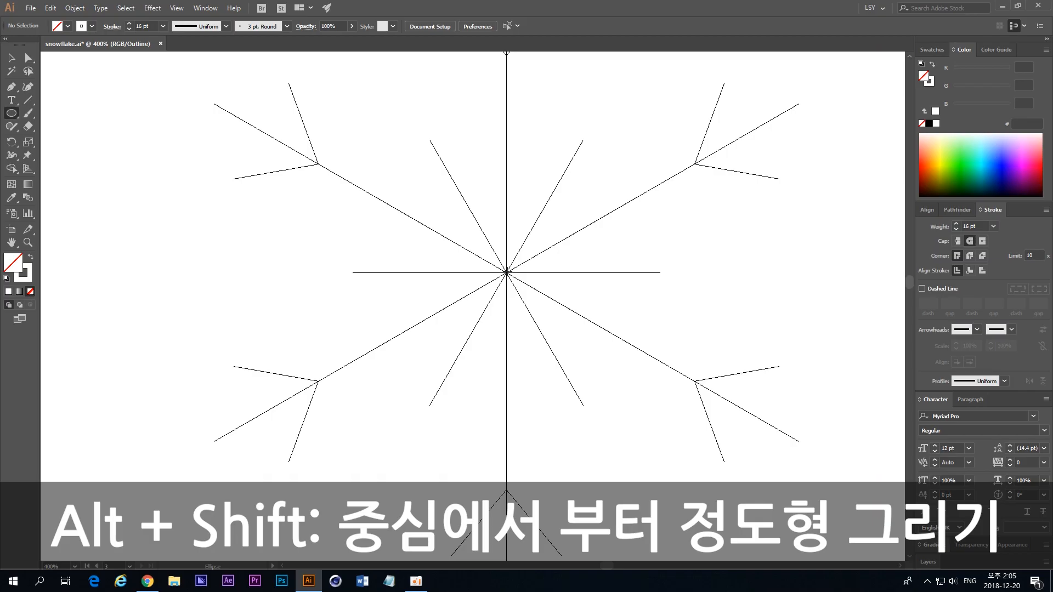
pyautogui.moveTo(507, 273); pyautogui.dragTo(599, 356)
pyautogui.hotkey('ctrl', 'y')
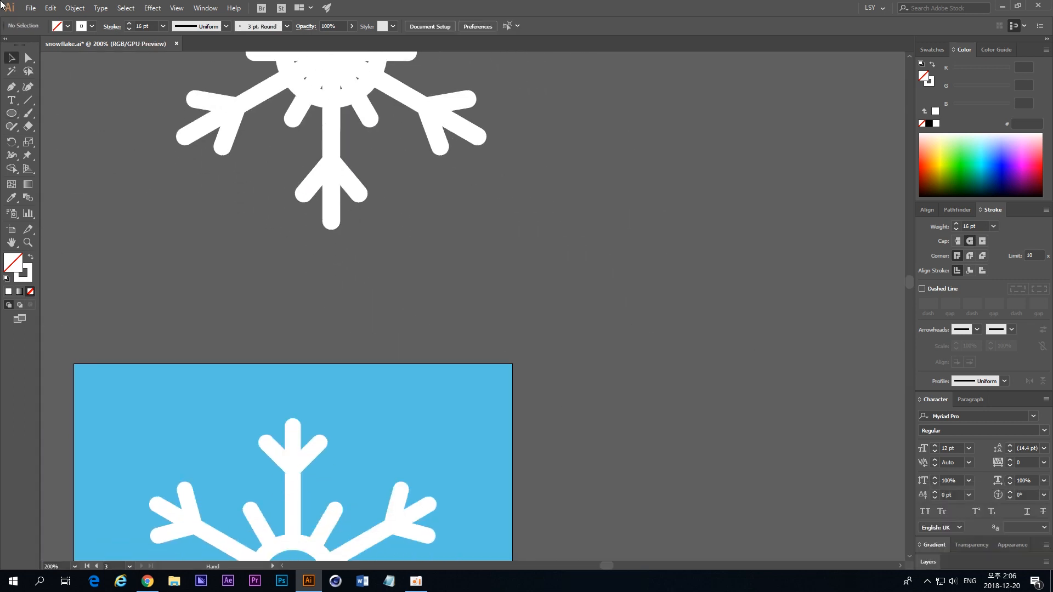
# Shrink the central circle around its centre to 72 px in diameter and deselect it.
pyautogui.click(377, 369)
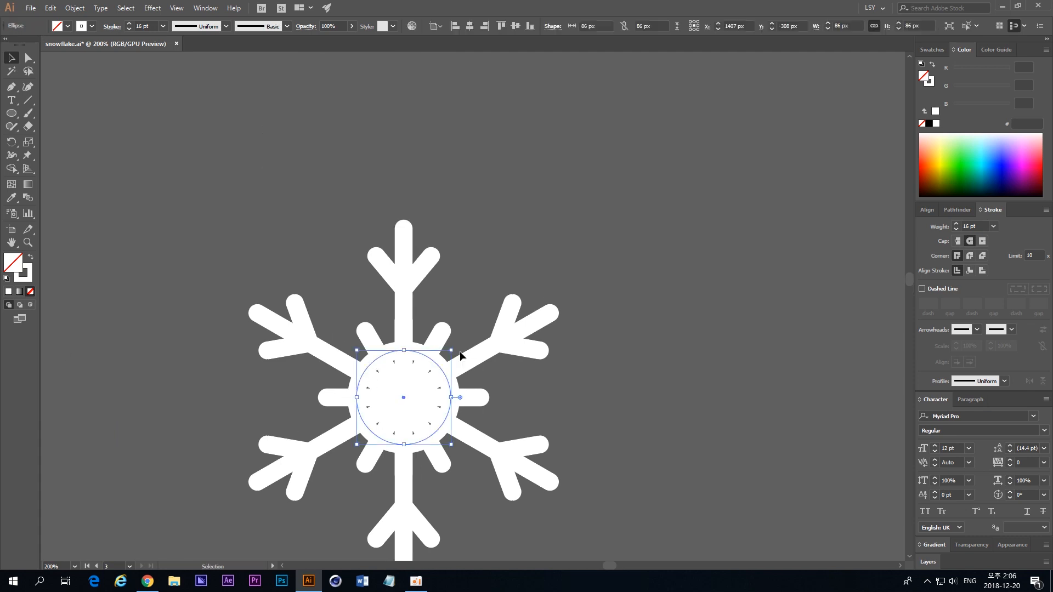
pyautogui.moveTo(451, 351); pyautogui.dragTo(445, 359)
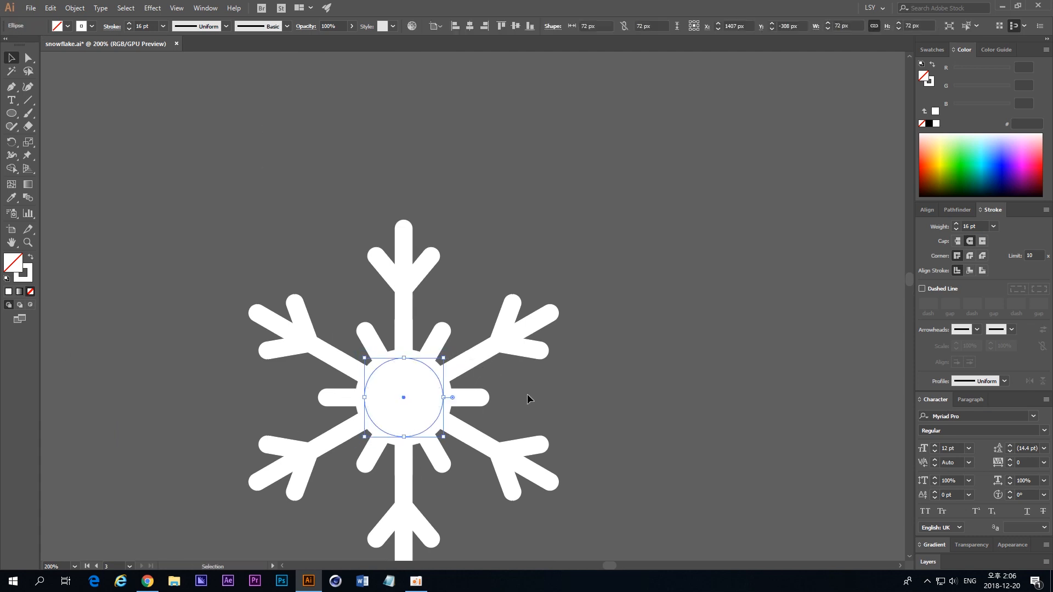
pyautogui.click(548, 412)
# Select the whole third snowflake and erase the line segments inside the circle's left half with the Shape Builder tool.
pyautogui.hotkey('ctrl', '=')
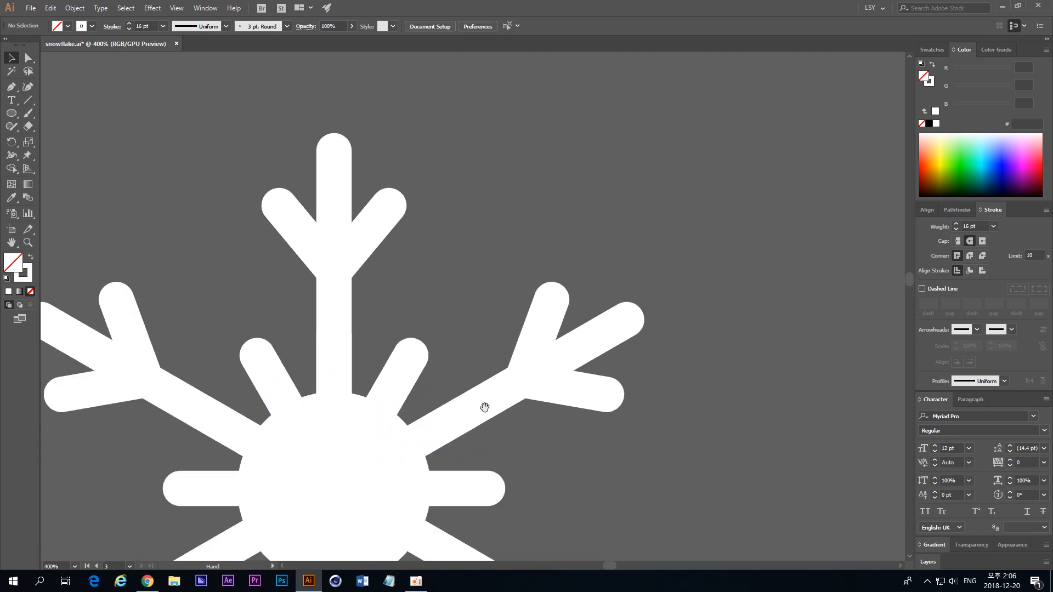
pyautogui.moveTo(482, 407); pyautogui.dragTo(598, 237)
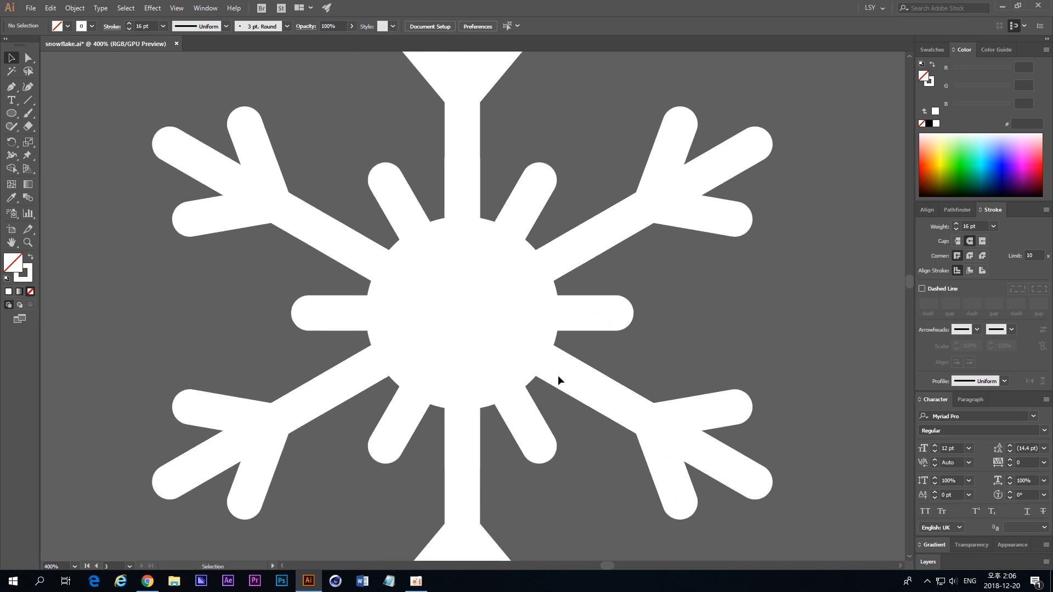
pyautogui.moveTo(76, 64); pyautogui.dragTo(756, 552)
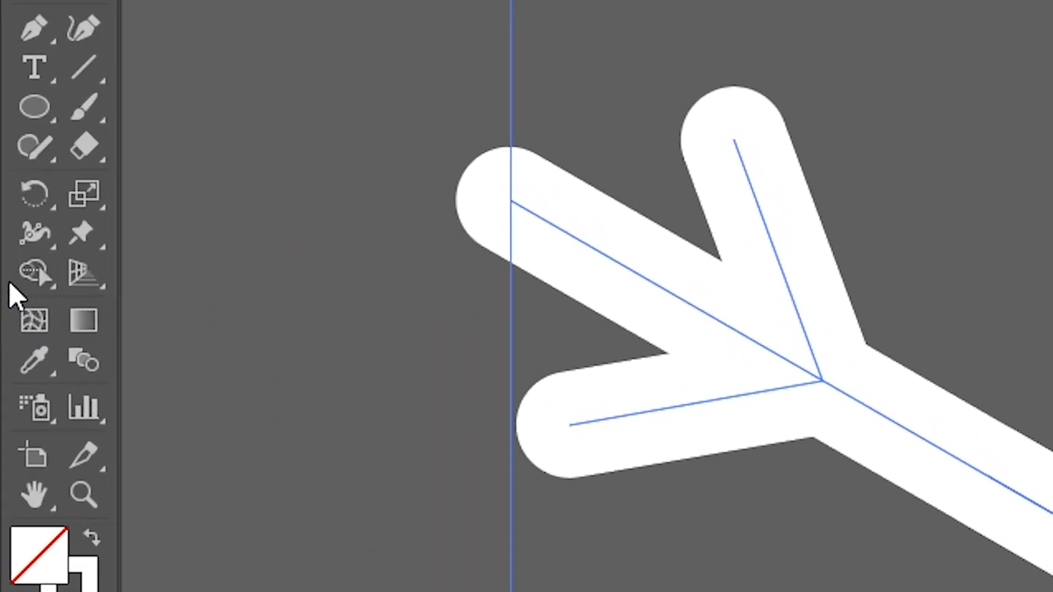
pyautogui.click(30, 290)
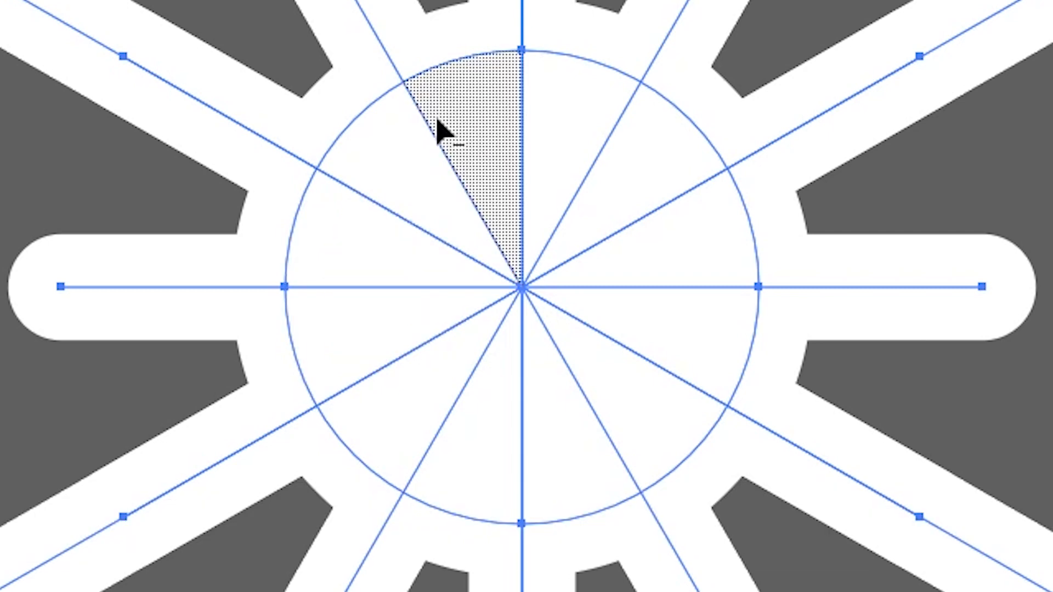
pyautogui.keyDown('alt'); pyautogui.click(447, 161); pyautogui.keyUp('alt')
pyautogui.keyDown('alt'); pyautogui.click(400, 218); pyautogui.keyUp('alt')
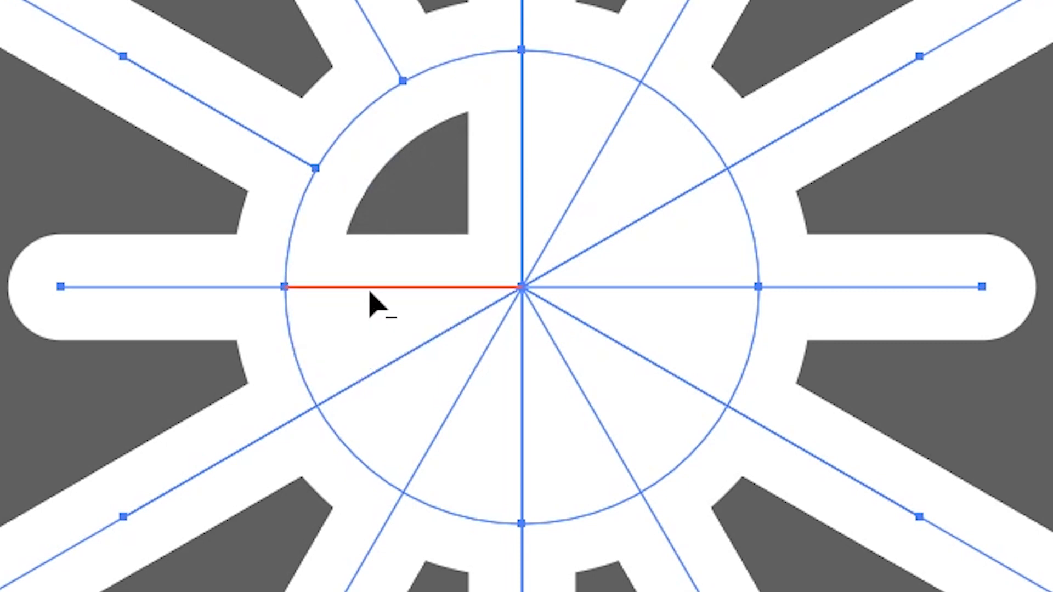
pyautogui.keyDown('alt'); pyautogui.click(369, 296); pyautogui.keyUp('alt')
pyautogui.keyDown('alt'); pyautogui.click(395, 367); pyautogui.keyUp('alt')
pyautogui.keyDown('alt'); pyautogui.click(457, 422); pyautogui.keyUp('alt')
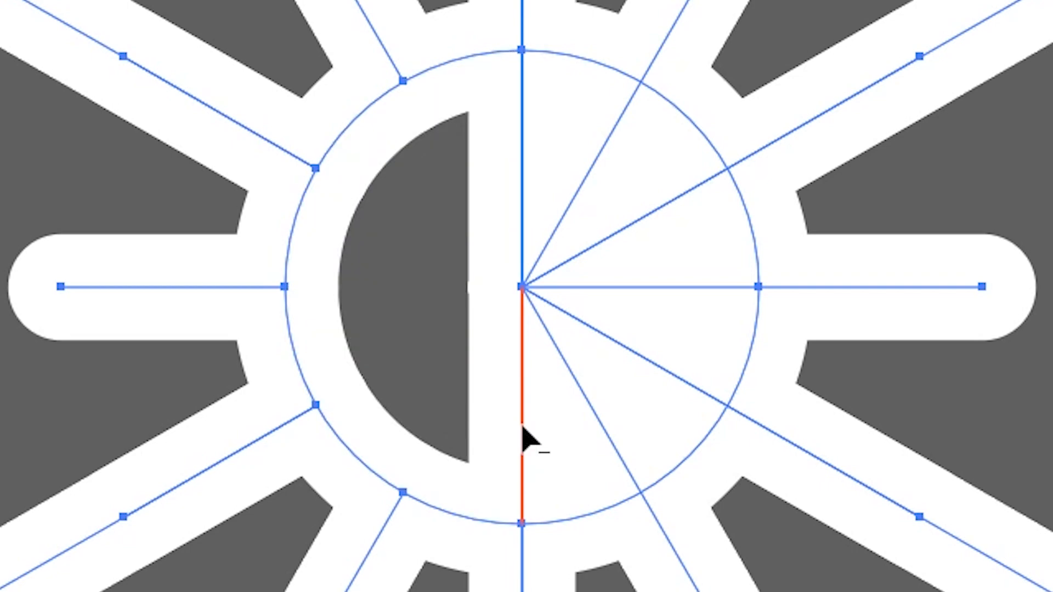
# Erase the remaining line segments inside the circle, undoing any removal of the ring itself, so only an empty ring is left.
pyautogui.keyDown('alt'); pyautogui.click(521, 435); pyautogui.keyUp('alt')
pyautogui.keyDown('alt'); pyautogui.click(599, 423); pyautogui.keyUp('alt')
pyautogui.keyDown('alt'); pyautogui.click(619, 360); pyautogui.keyUp('alt')
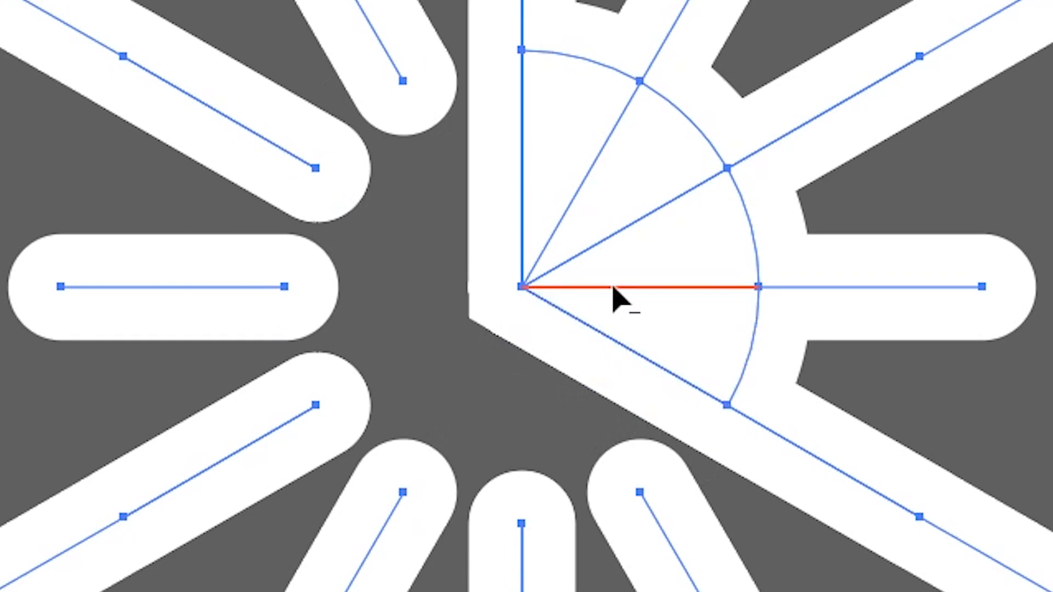
pyautogui.hotkey('ctrl', 'z')
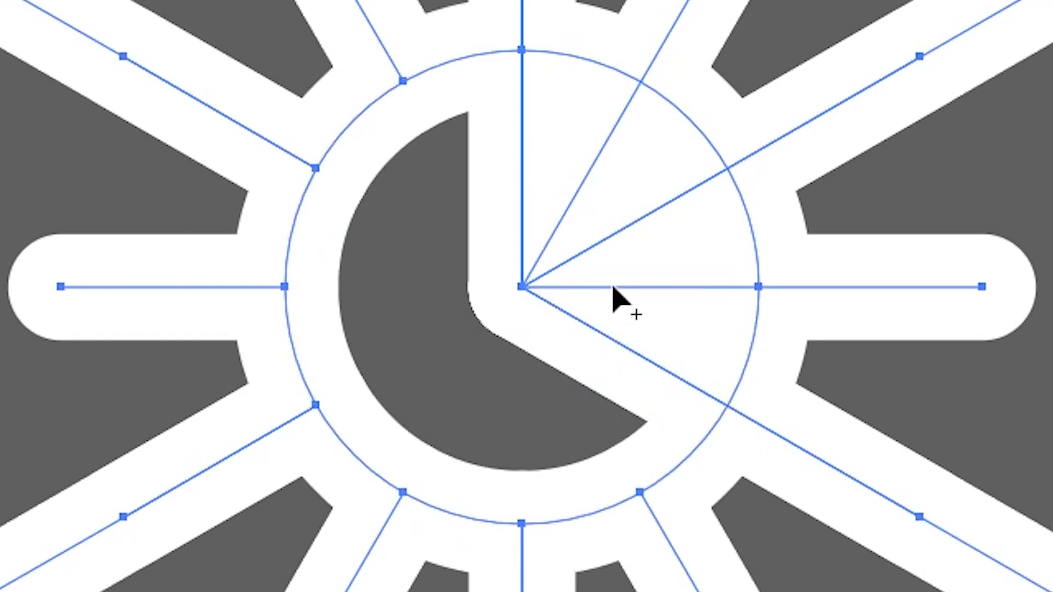
pyautogui.keyDown('alt'); pyautogui.click(616, 353); pyautogui.keyUp('alt')
pyautogui.keyDown('alt'); pyautogui.click(634, 299); pyautogui.keyUp('alt')
pyautogui.keyDown('alt'); pyautogui.click(588, 248); pyautogui.keyUp('alt')
pyautogui.keyDown('alt'); pyautogui.click(560, 218); pyautogui.keyUp('alt')
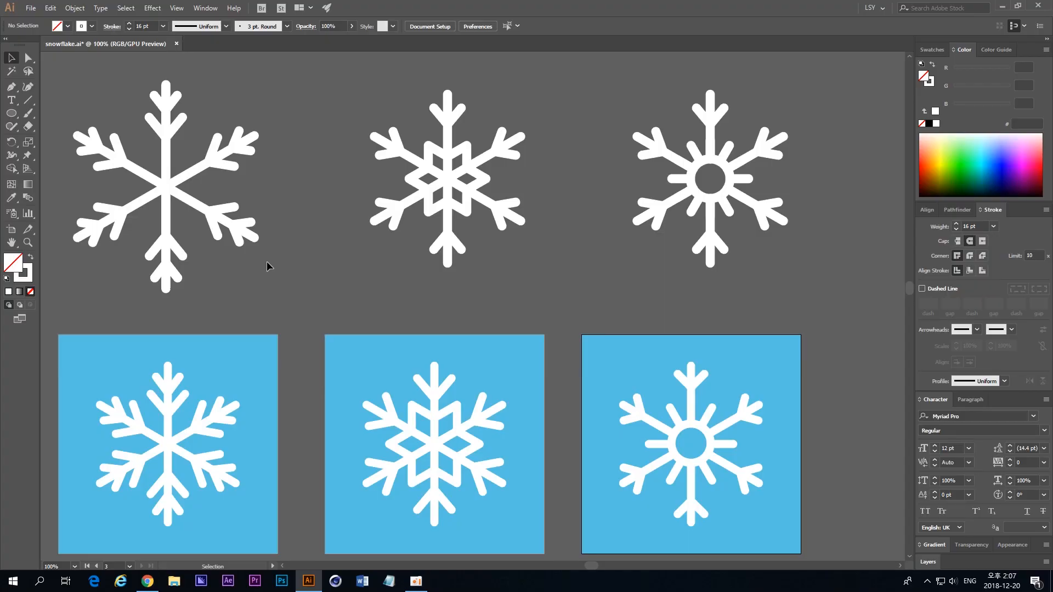